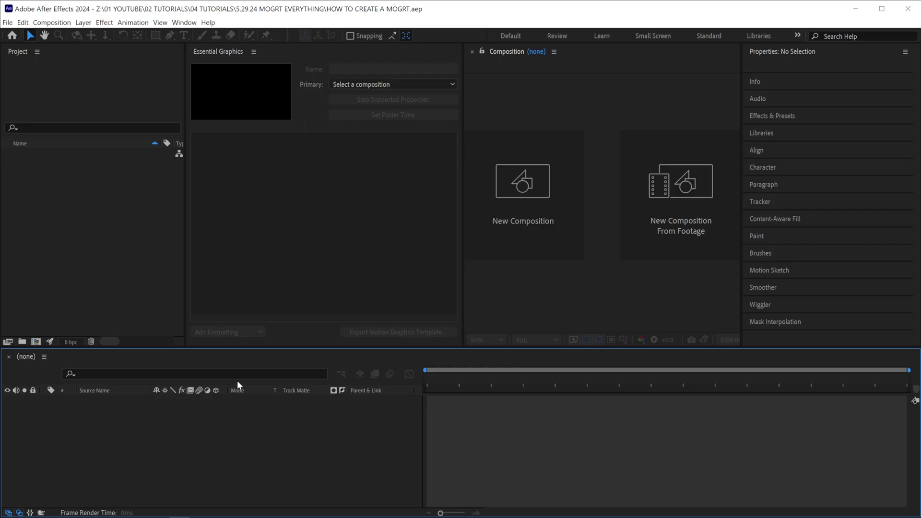
# Create a new composition named MOGRT, 3840 wide, lasting 0;00;10;00.
pyautogui.click(36, 341)
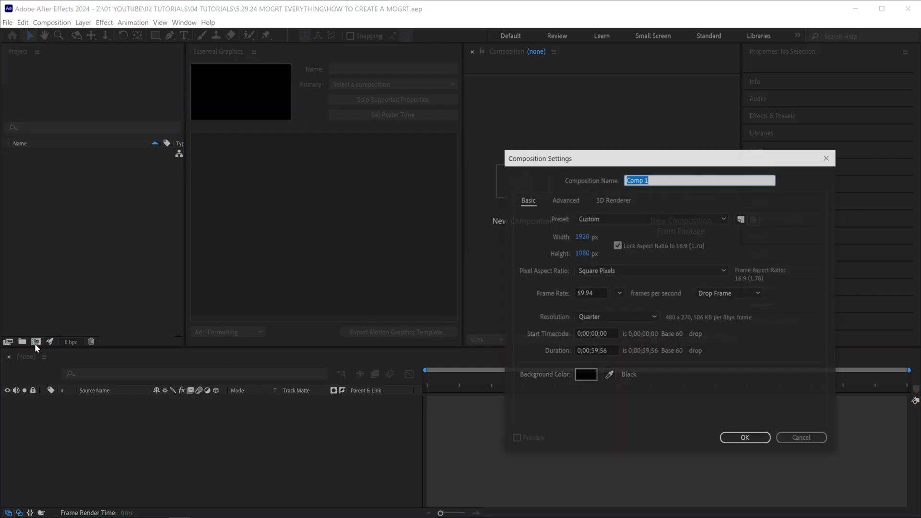
pyautogui.write('MOGRT')
pyautogui.click(587, 237)
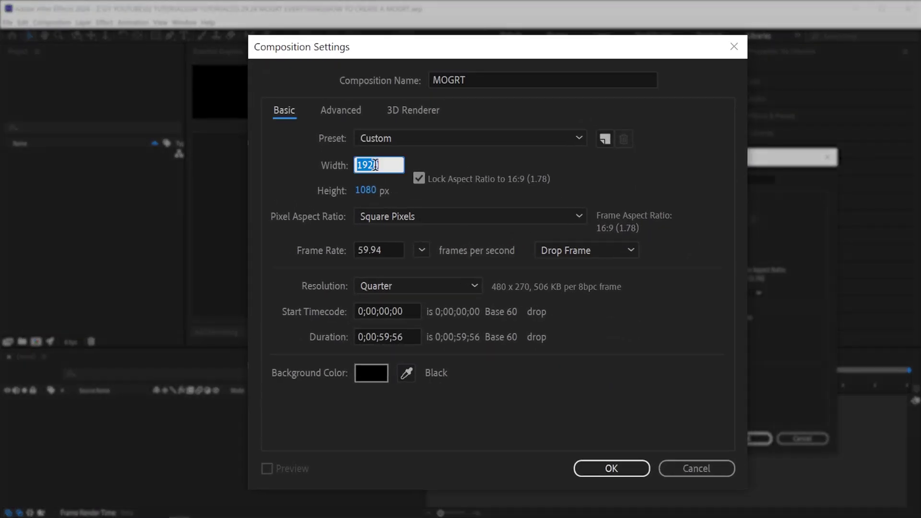
pyautogui.write('3840')
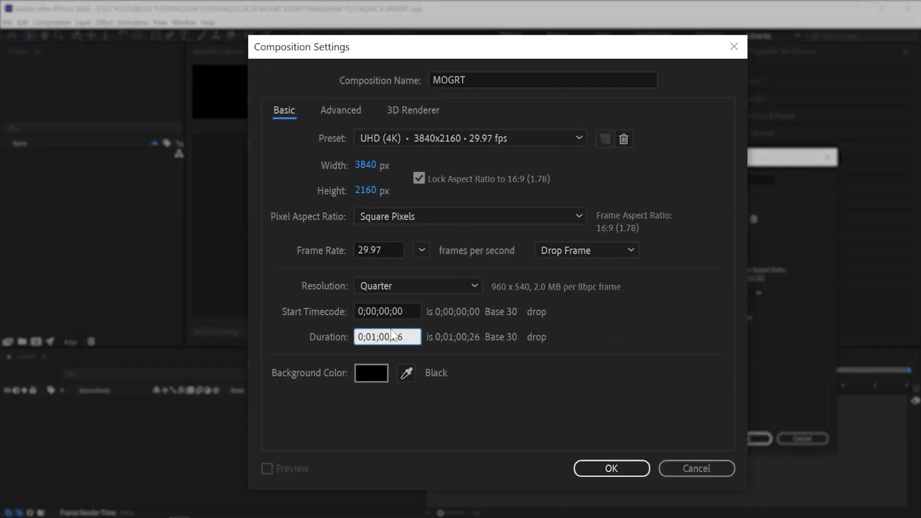
pyautogui.write('0;00;10;00')
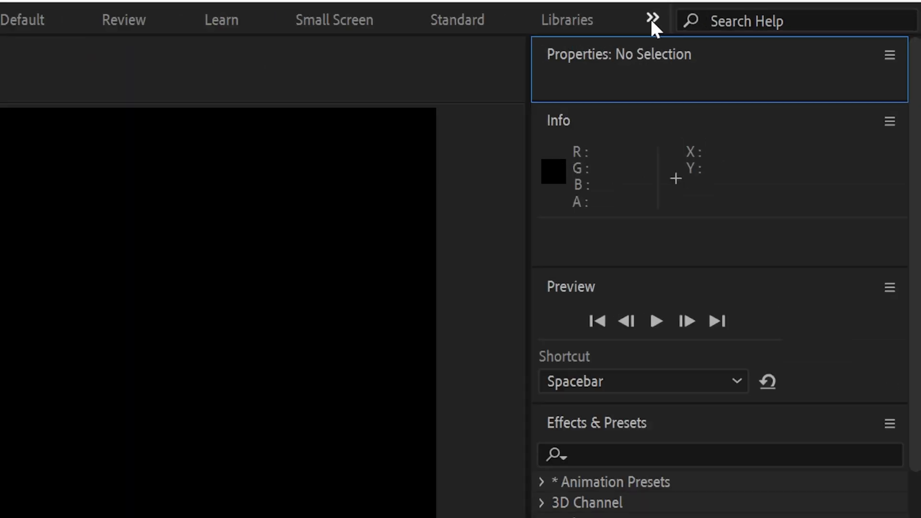
# Switch to the All Panels workspace and briefly toggle the transparency grid on and off.
pyautogui.click(652, 19)
pyautogui.click(685, 51)
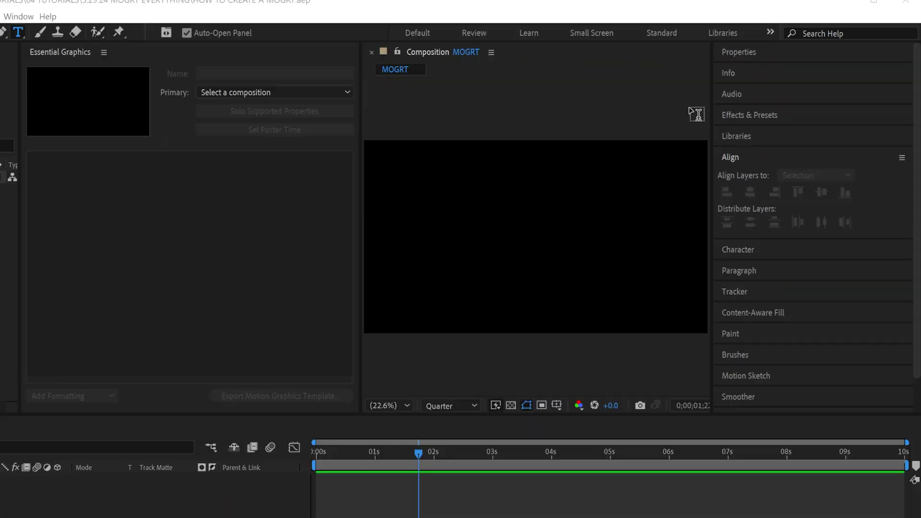
pyautogui.click(586, 339)
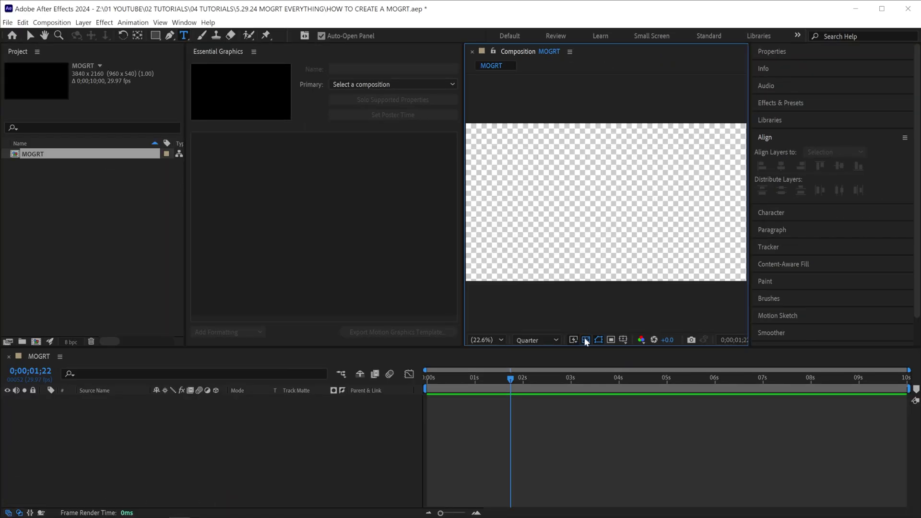
pyautogui.click(585, 339)
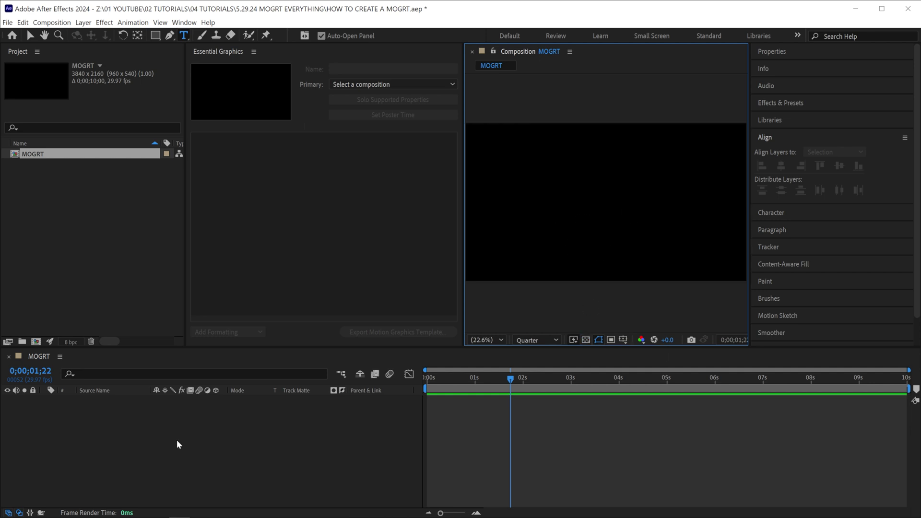
# Add a new text layer containing the person's full name in capitals.
pyautogui.rightClick(181, 418)
pyautogui.moveTo(269, 309)
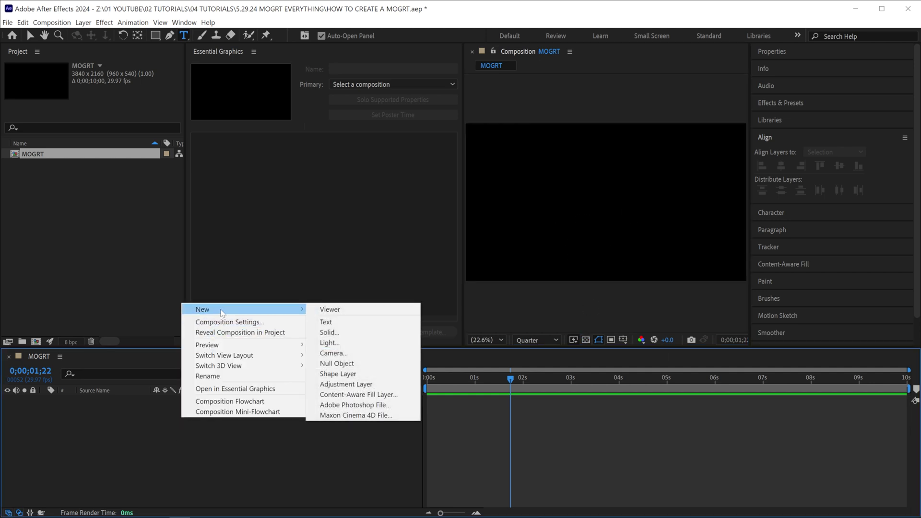
pyautogui.click(358, 325)
pyautogui.write('KYLER HOLLAND')
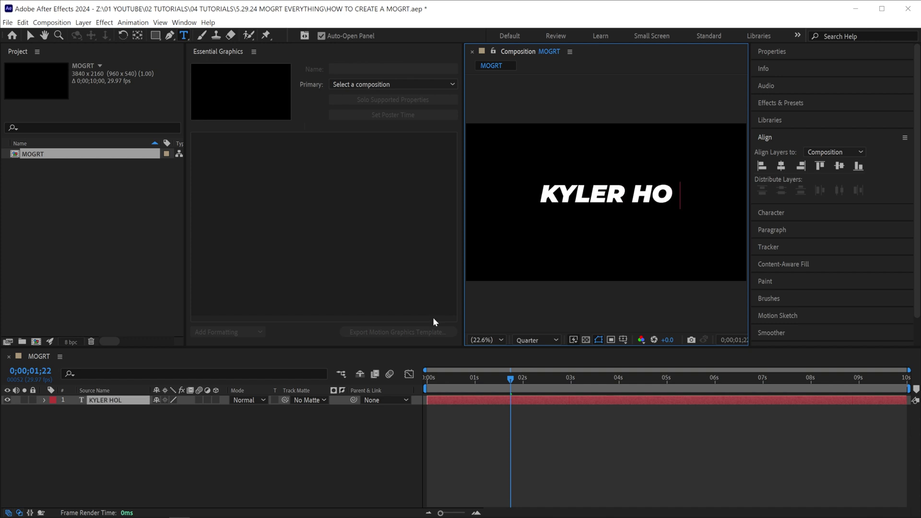
# Center the name text horizontally and vertically using the Align panel.
pyautogui.click(774, 49)
pyautogui.click(773, 135)
pyautogui.click(781, 166)
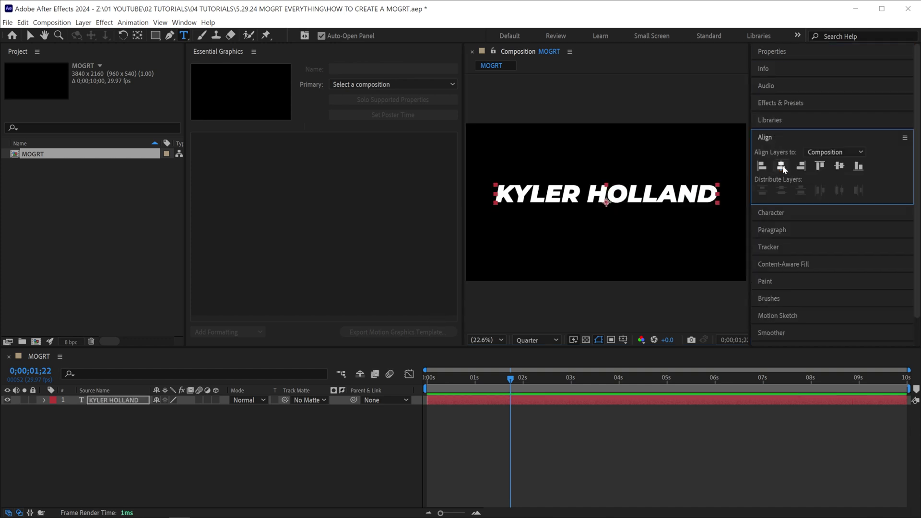
pyautogui.click(839, 166)
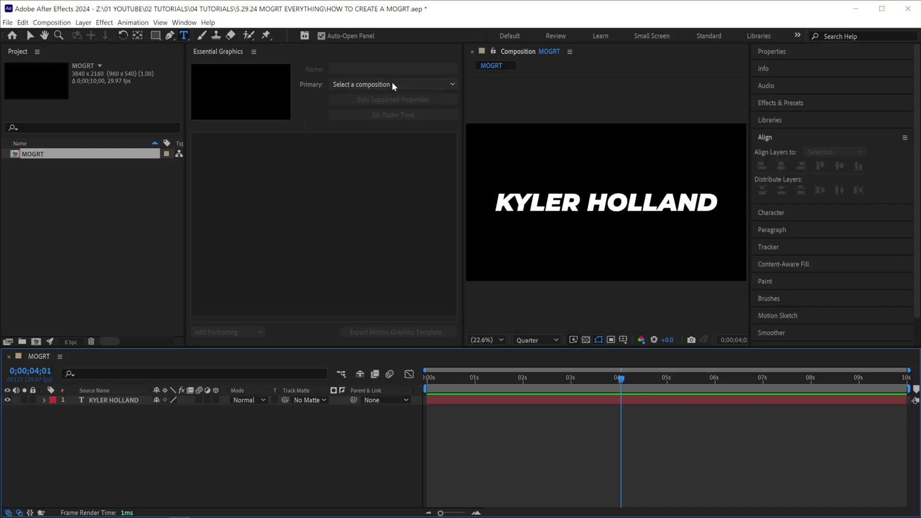
# In Essential Graphics, make MOGRT the primary comp and name the template MOGRT TEST.
pyautogui.click(391, 84)
pyautogui.click(384, 111)
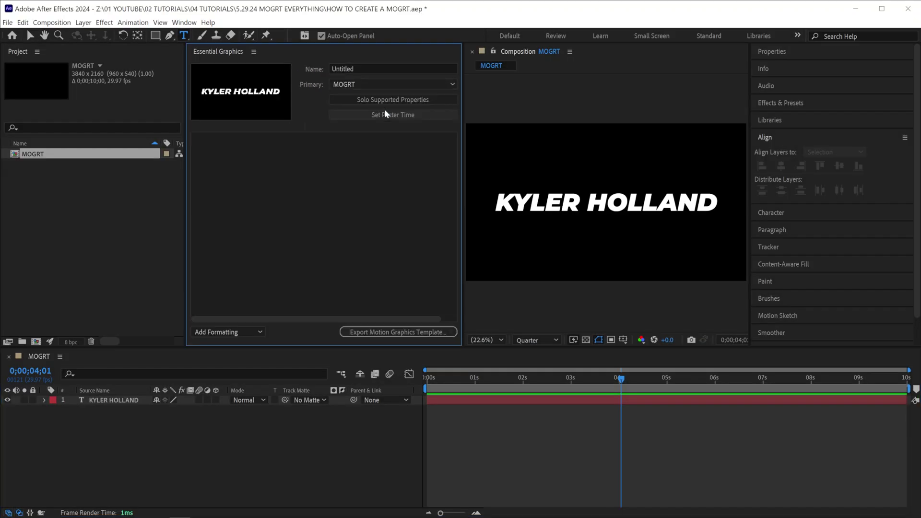
pyautogui.write('MOGRT TEST')
pyautogui.press('Return')
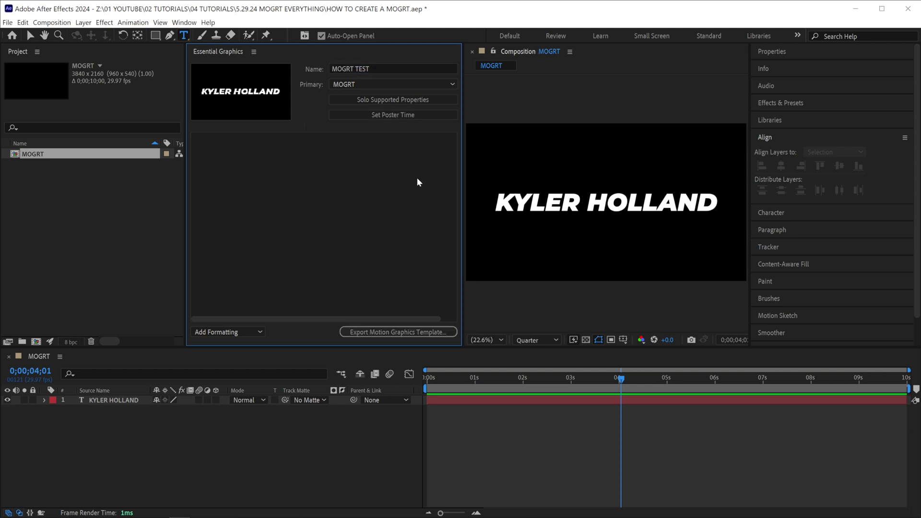
pyautogui.click(380, 99)
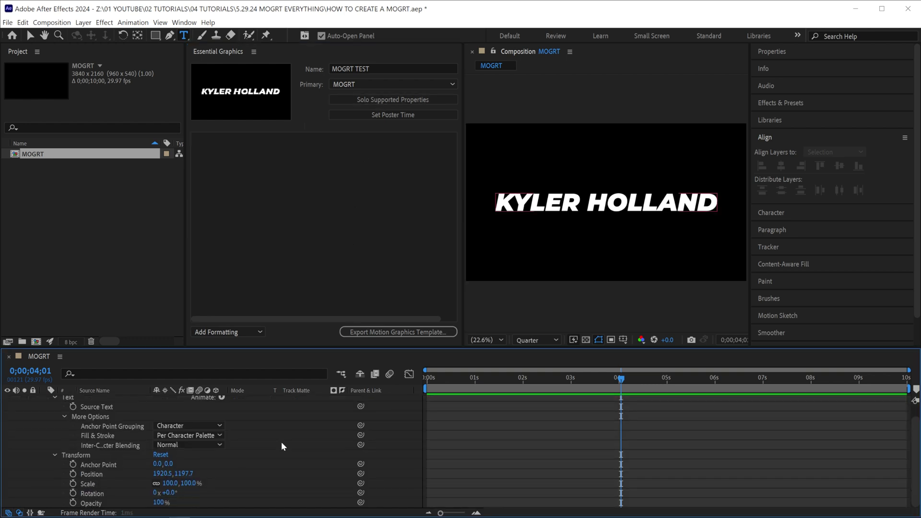
# Add the text layer's Source Text to the template and label it NAME.
pyautogui.scroll(2, 148, 461)
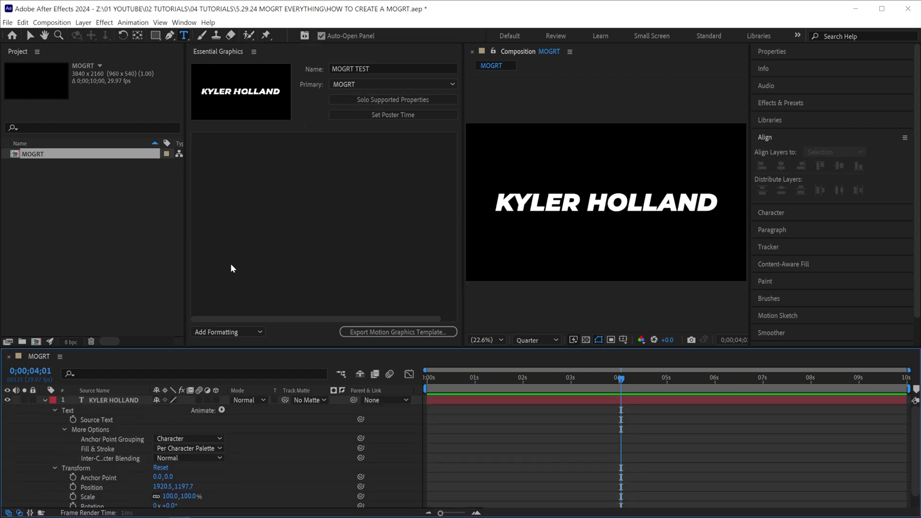
pyautogui.click(144, 403)
pyautogui.moveTo(102, 423); pyautogui.dragTo(240, 206)
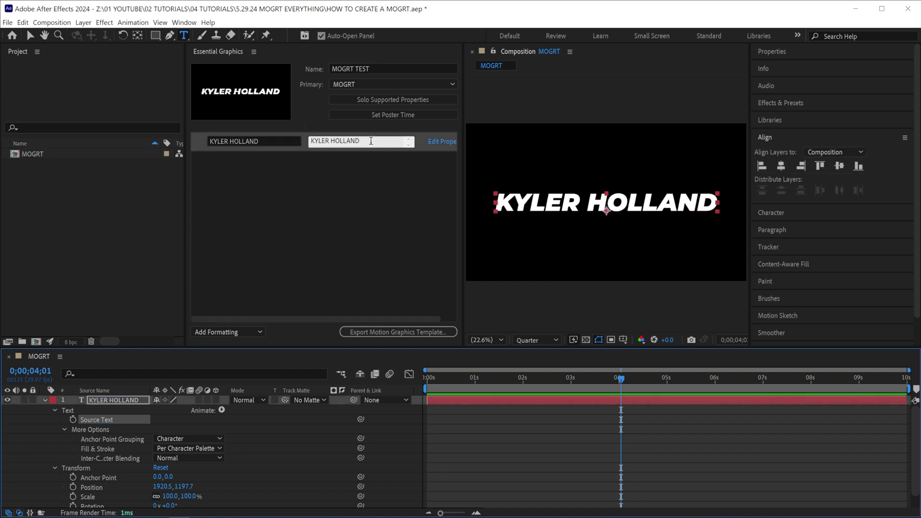
pyautogui.click(254, 141)
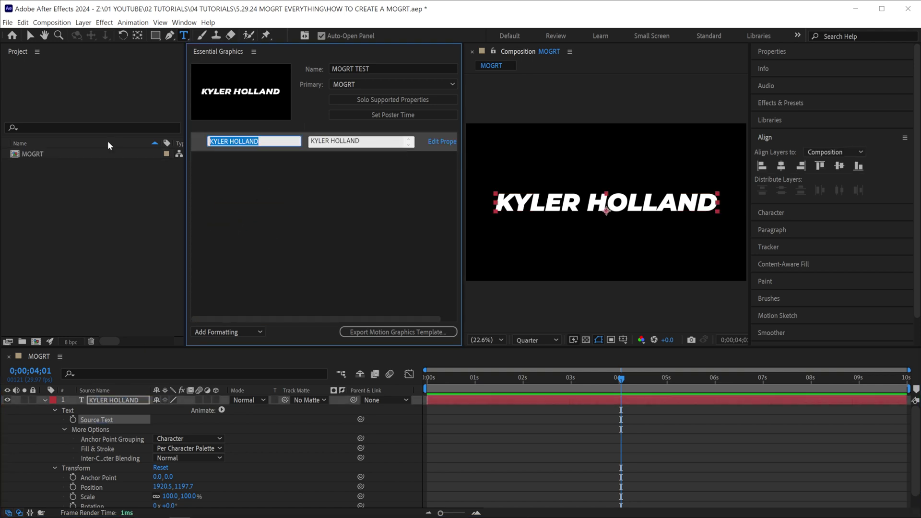
pyautogui.write('NAME')
# Test the NAME field with HELLO WORLD, then undo the change.
pyautogui.click(335, 141)
pyautogui.write('H')
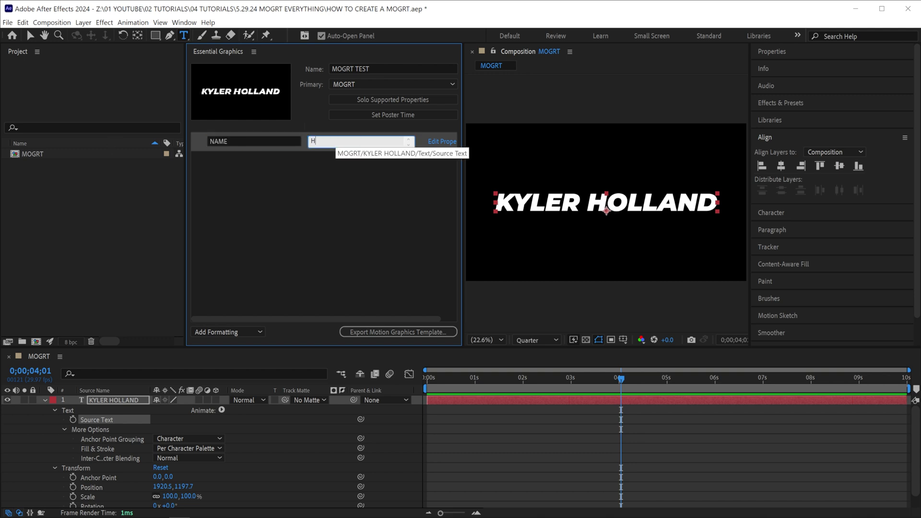
pyautogui.write('ELLO WORLD')
pyautogui.press('Return')
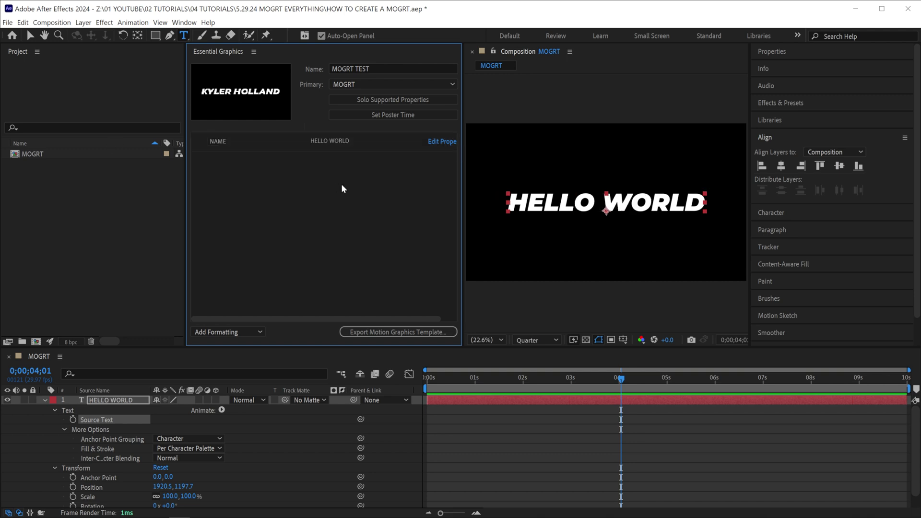
pyautogui.hotkey('ctrl', 'z')
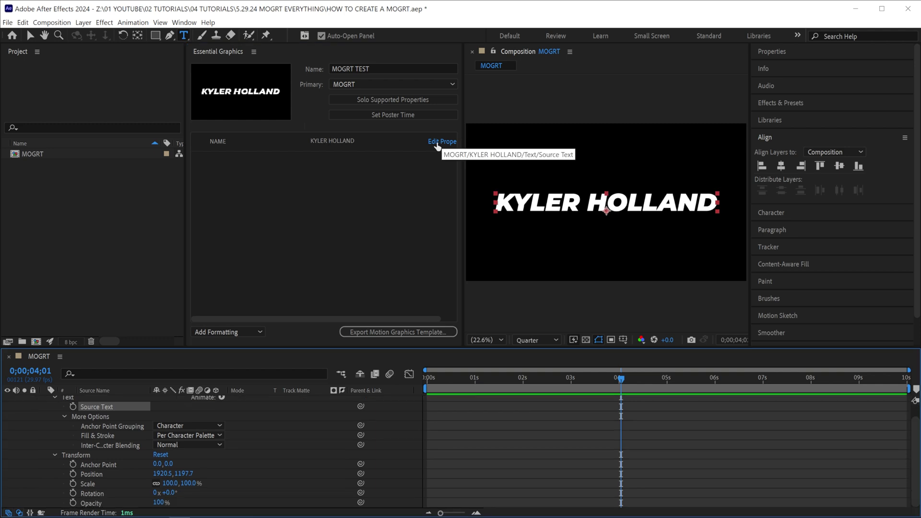
# Enable font, font size and faux style options for the Source Text property.
pyautogui.click(436, 145)
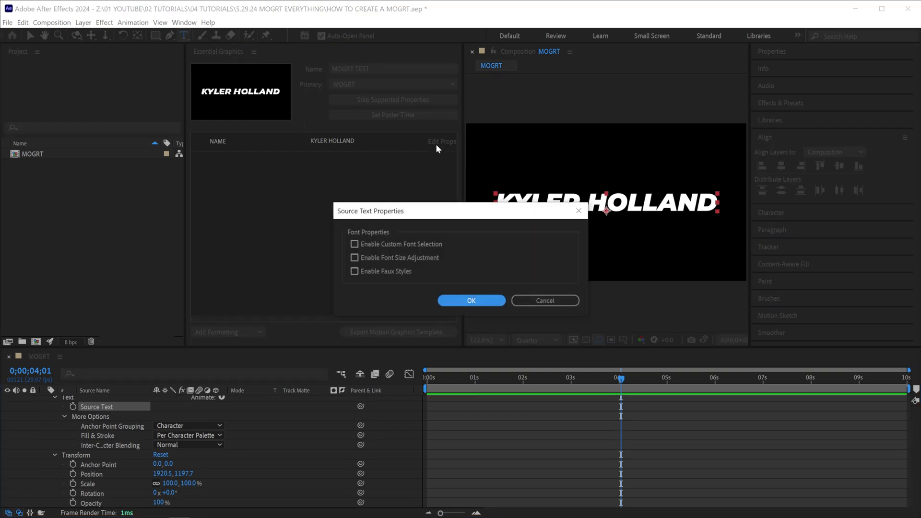
pyautogui.click(395, 244)
pyautogui.click(392, 257)
pyautogui.click(392, 271)
pyautogui.click(471, 300)
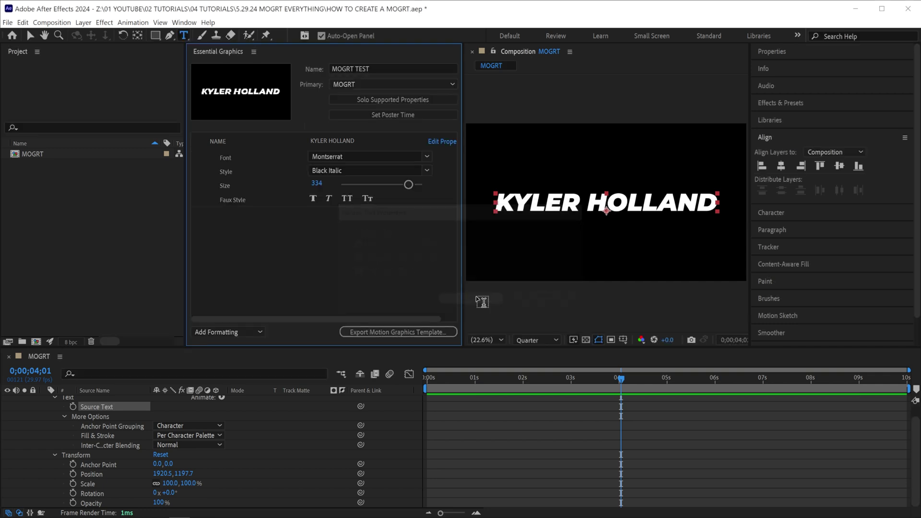
# Add Position, Scale and Opacity controls to Essential Graphics and test Opacity and Scale.
pyautogui.click(108, 474)
pyautogui.moveTo(102, 473); pyautogui.dragTo(237, 261)
pyautogui.moveTo(91, 503); pyautogui.dragTo(263, 251)
pyautogui.click(262, 251)
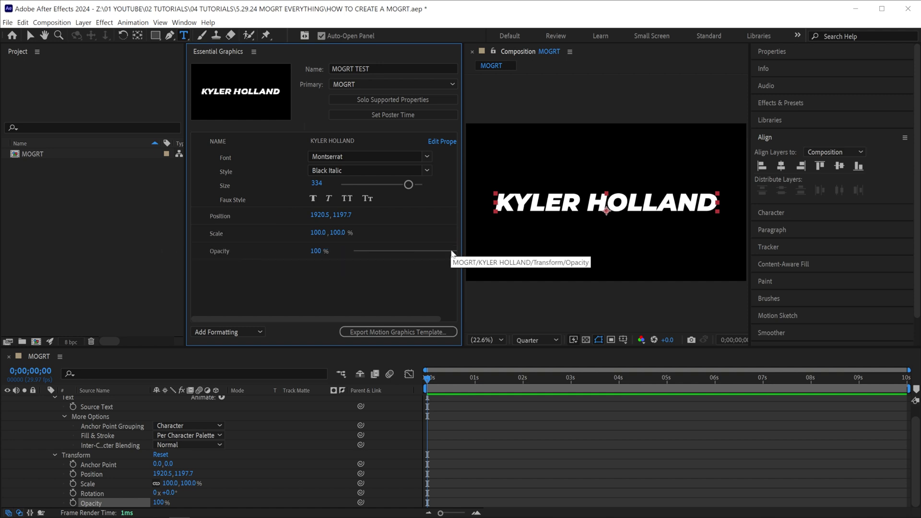
pyautogui.moveTo(453, 251); pyautogui.dragTo(482, 245)
pyautogui.moveTo(338, 232); pyautogui.dragTo(302, 214)
pyautogui.click(255, 331)
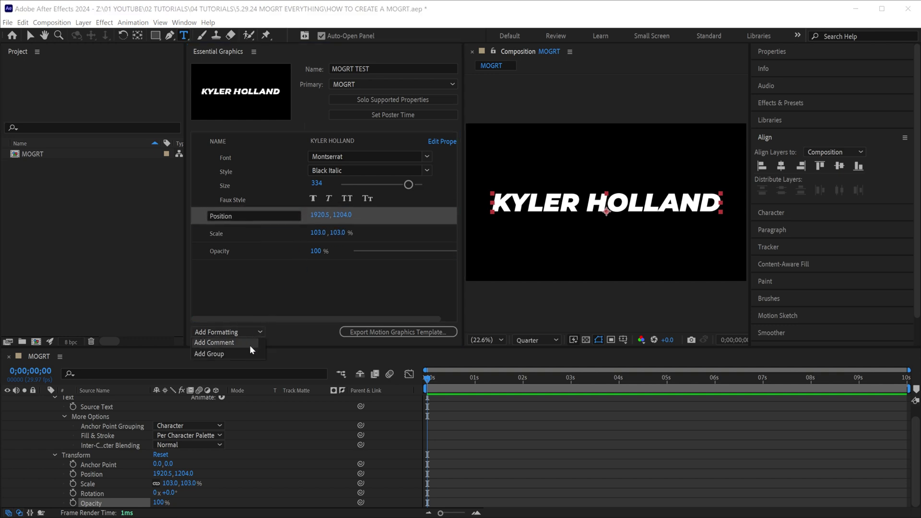
pyautogui.click(106, 402)
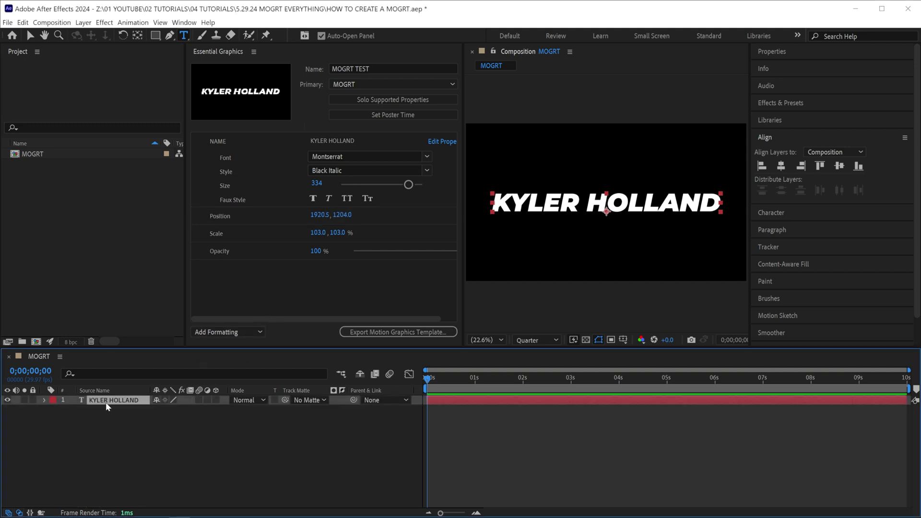
# Keyframe the title's Scale from 0 at the start to 103 at 1 second.
pyautogui.press('s')
pyautogui.click(72, 410)
pyautogui.moveTo(427, 411); pyautogui.dragTo(473, 411)
pyautogui.click(174, 410)
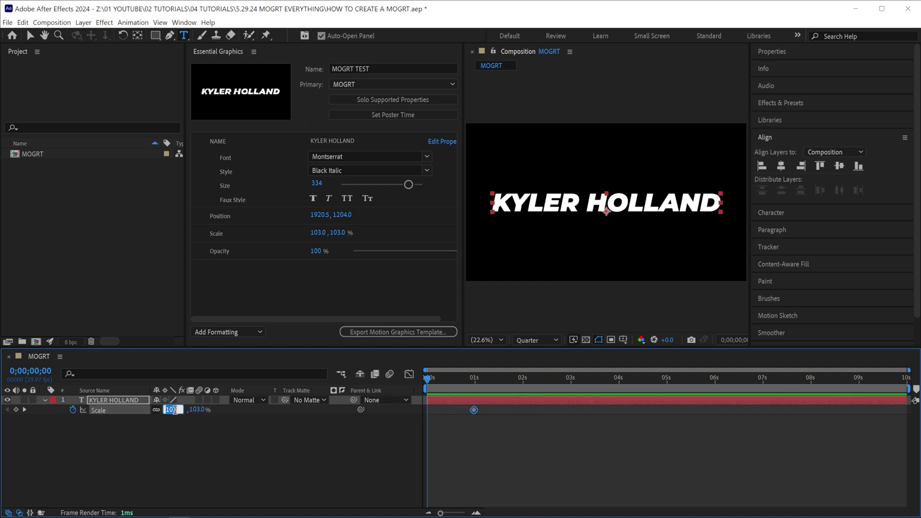
pyautogui.write('0')
pyautogui.press('Return')
pyautogui.moveTo(429, 378); pyautogui.dragTo(472, 372)
# Add a Scale keyframe at 9 seconds and set Scale 0 at the comp's end.
pyautogui.click(859, 377)
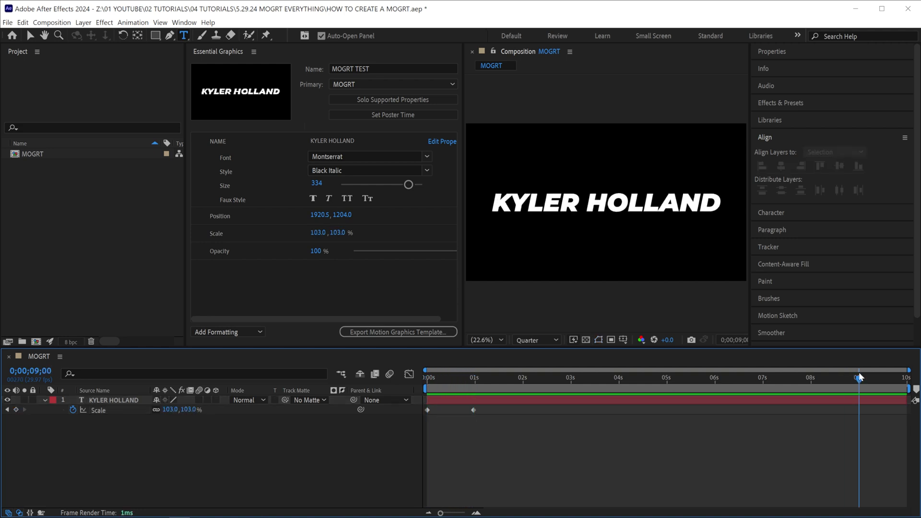
pyautogui.click(15, 410)
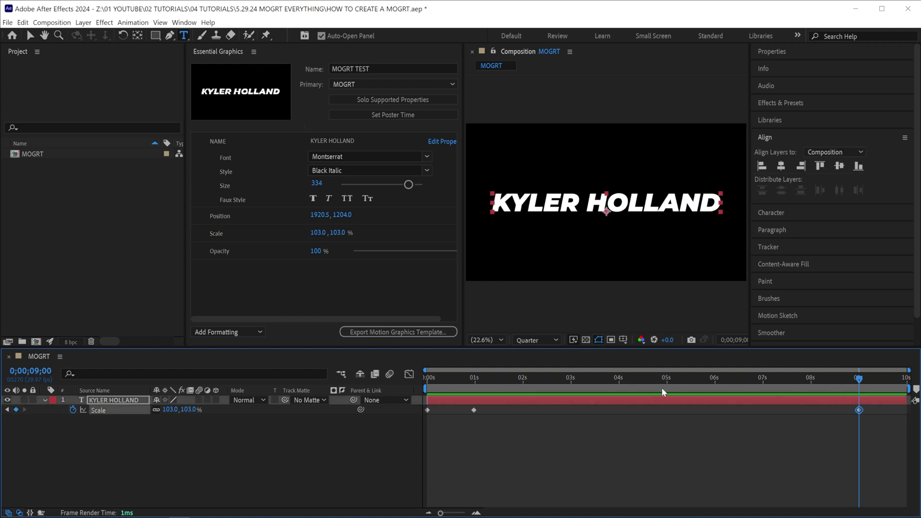
pyautogui.click(897, 379)
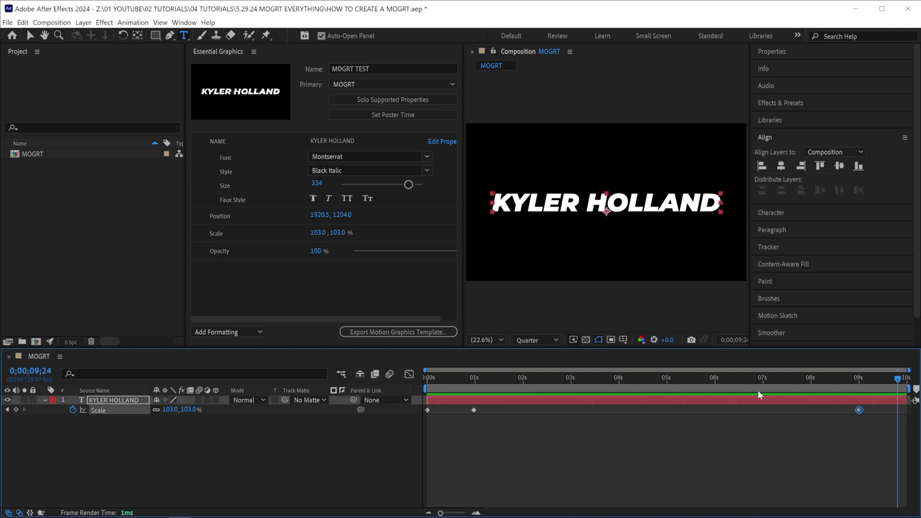
pyautogui.click(170, 409)
pyautogui.write('0')
pyautogui.press('Return')
pyautogui.press('Home')
# Apply Easy Ease to all four Scale keyframes and play the animation.
pyautogui.moveTo(906, 413); pyautogui.dragTo(426, 413)
pyautogui.rightClick(427, 411)
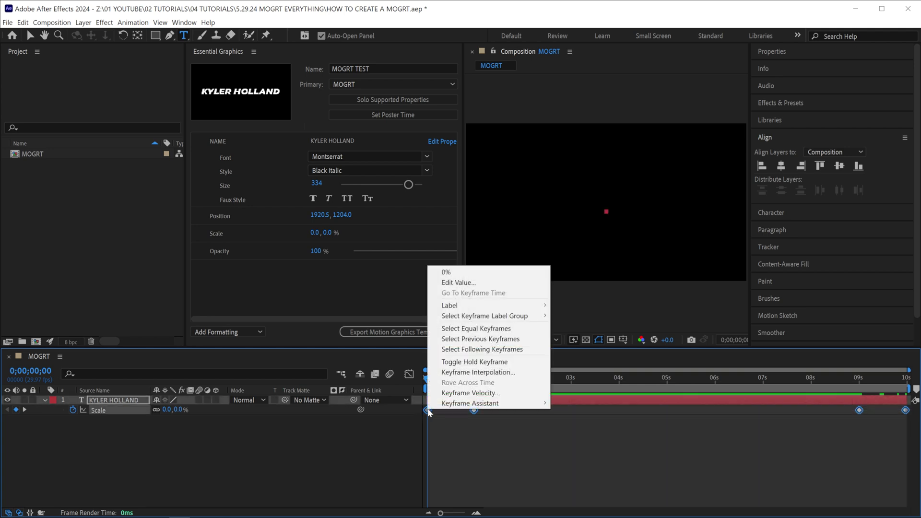
pyautogui.moveTo(475, 406)
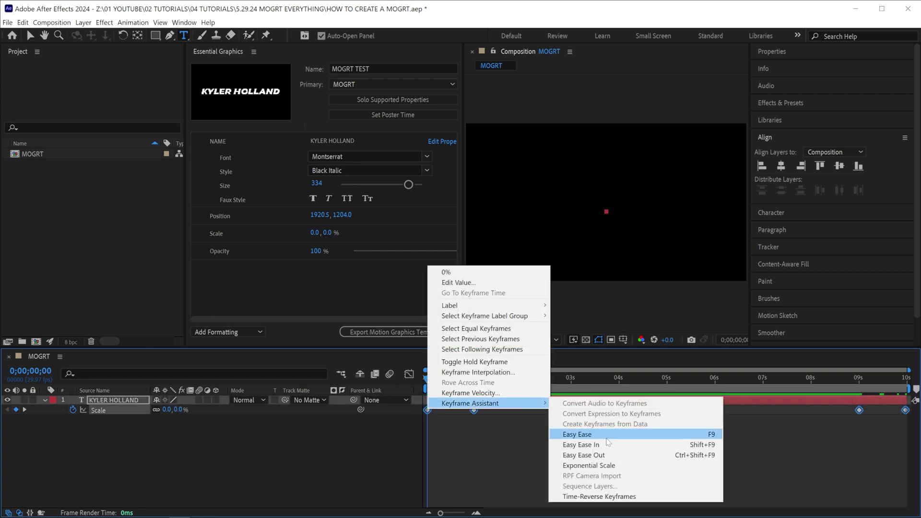
pyautogui.click(580, 434)
pyautogui.press('space')
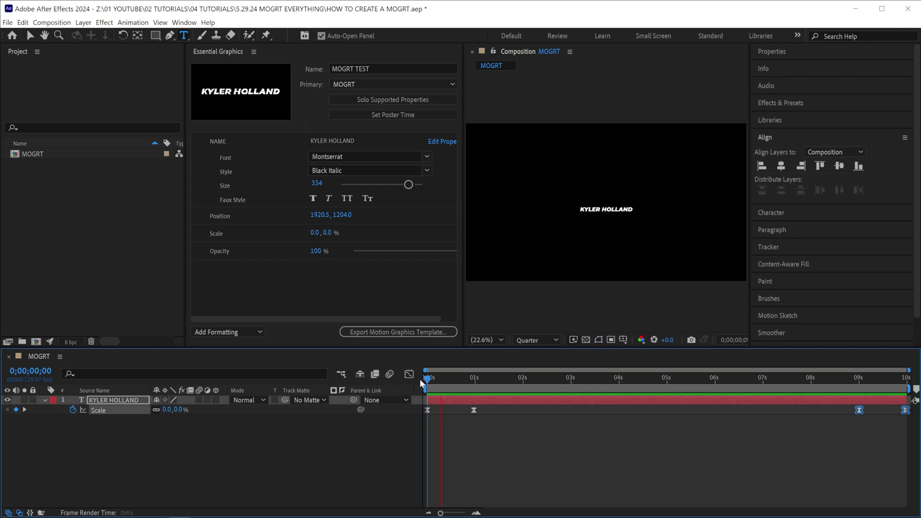
pyautogui.click(770, 102)
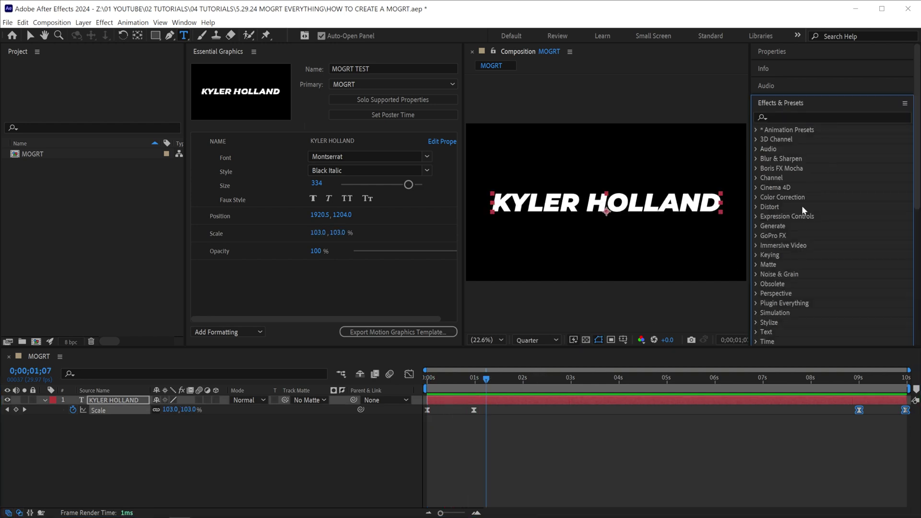
# Move the two ending Scale keyframes to around 2–3 seconds.
pyautogui.click(772, 103)
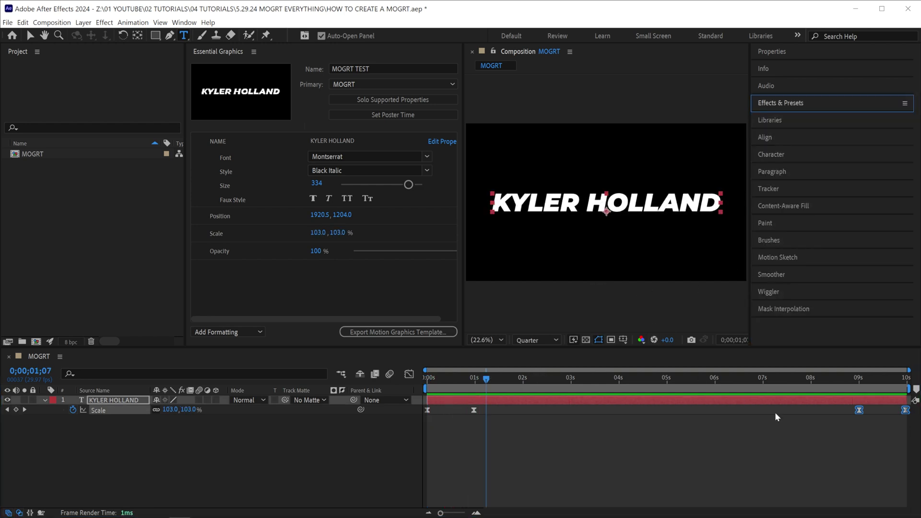
pyautogui.click(773, 378)
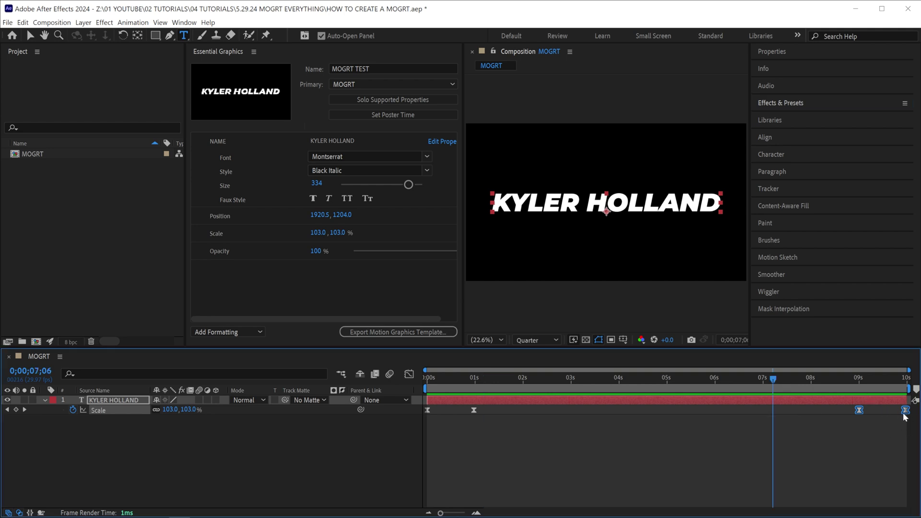
pyautogui.moveTo(907, 414); pyautogui.dragTo(569, 390)
# End the work area at 3 seconds and trim the comp to the work area.
pyautogui.moveTo(907, 388); pyautogui.dragTo(574, 392)
pyautogui.rightClick(549, 389)
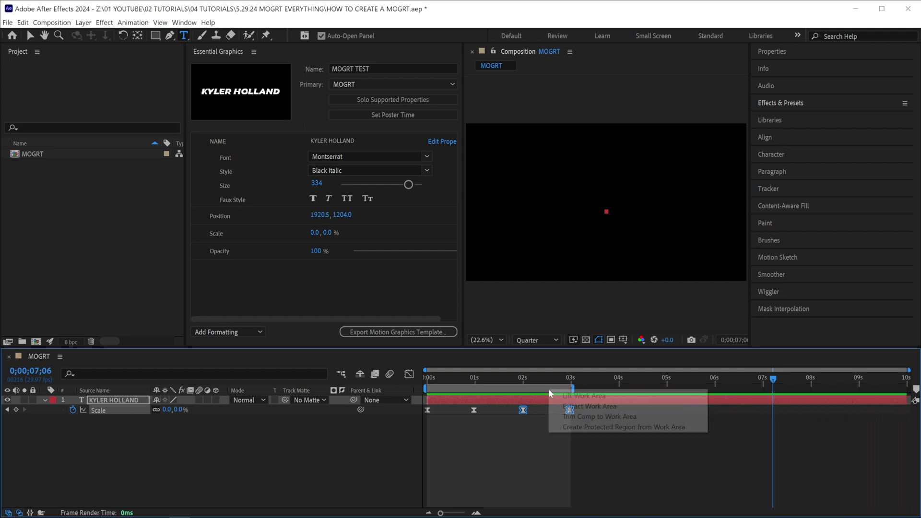
pyautogui.click(593, 416)
pyautogui.moveTo(459, 377); pyautogui.dragTo(614, 378)
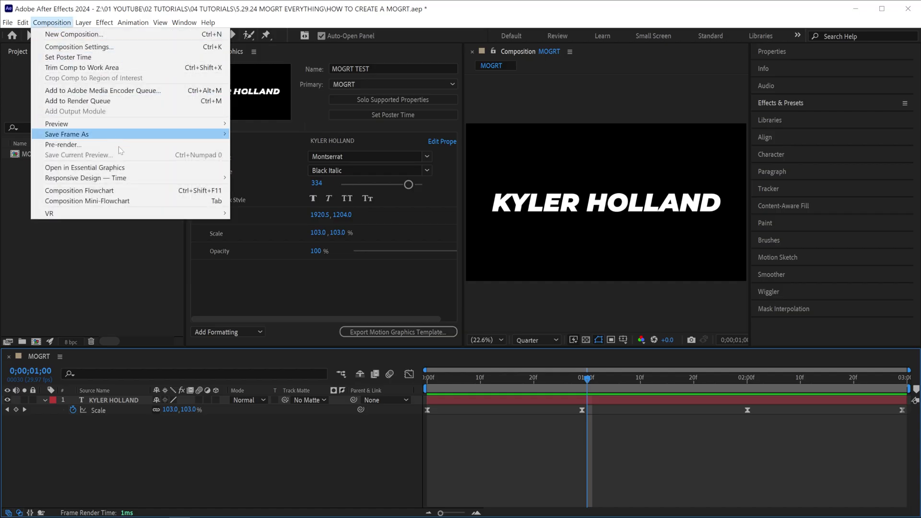
# Create a Responsive Design intro region and extend it to 1 second.
pyautogui.moveTo(137, 180)
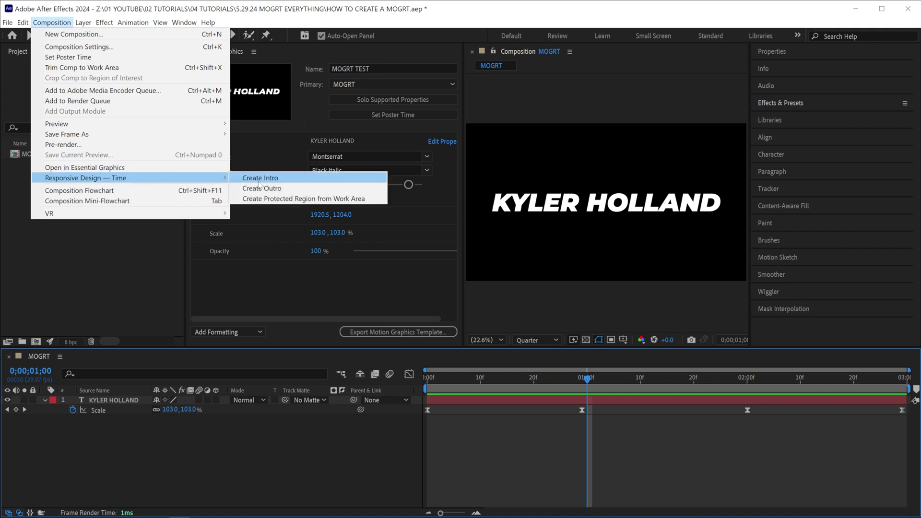
pyautogui.click(280, 180)
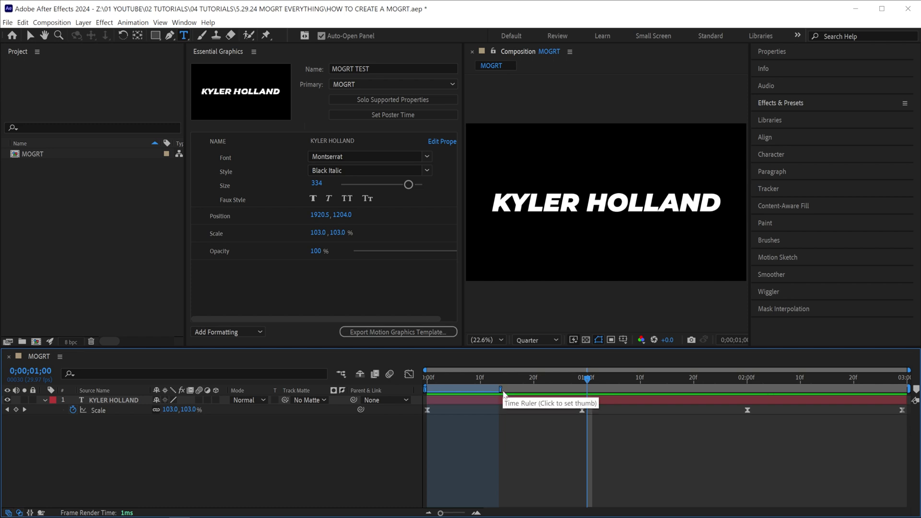
pyautogui.hotkey('shift', 'pageup')
pyautogui.press('pageup')
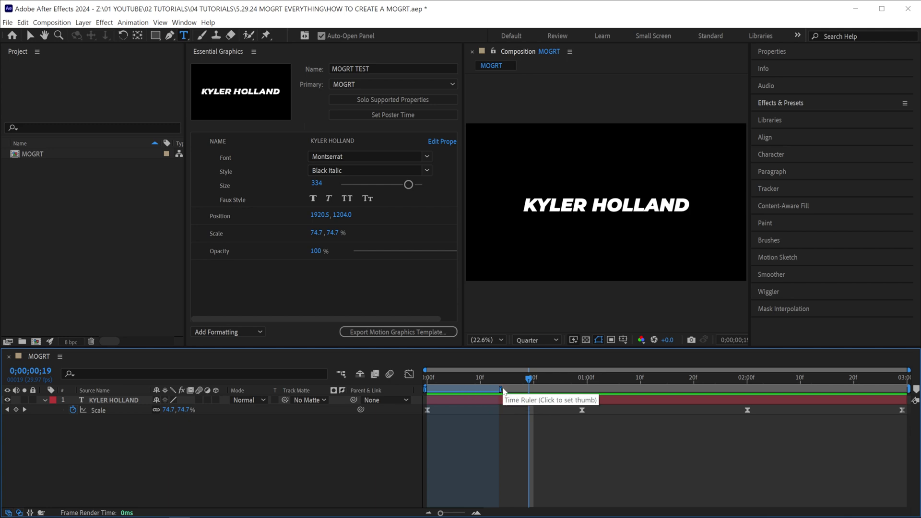
pyautogui.moveTo(499, 389); pyautogui.dragTo(588, 389)
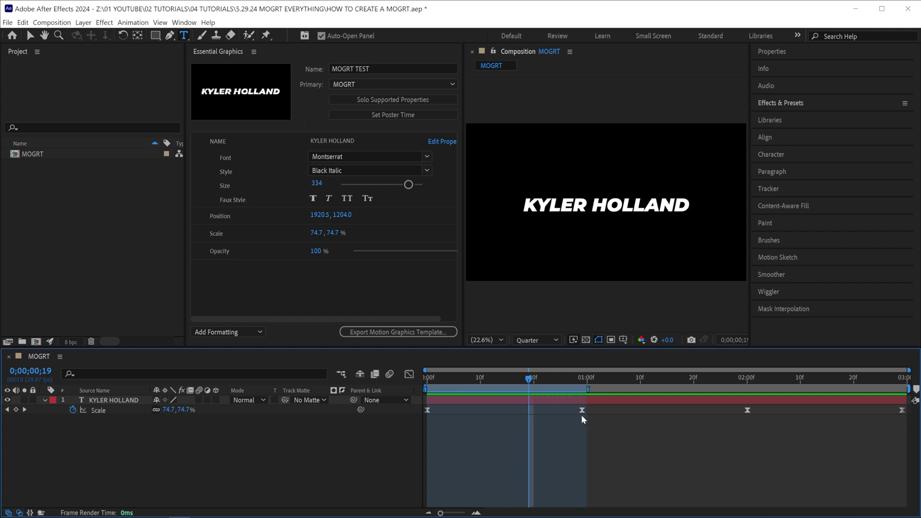
pyautogui.moveTo(500, 377); pyautogui.dragTo(646, 379)
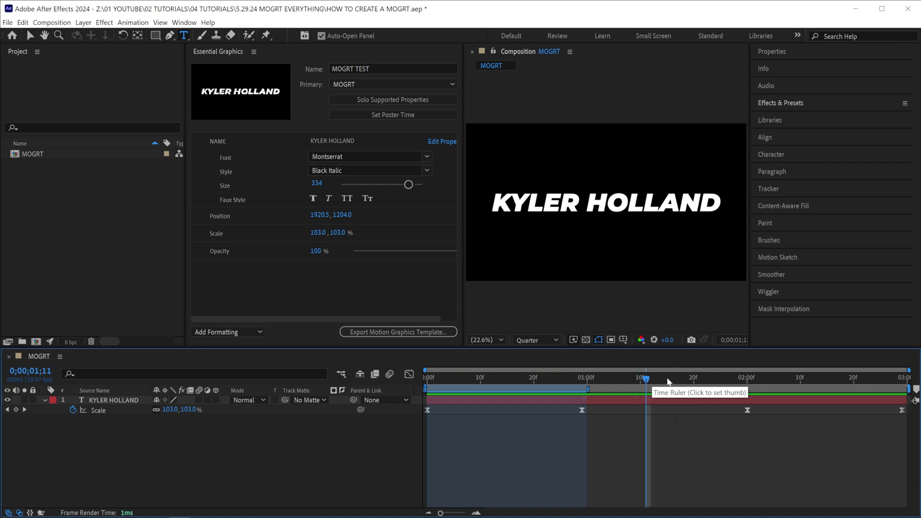
# Create a Responsive Design outro region spanning 2 seconds to the comp end.
pyautogui.click(52, 22)
pyautogui.moveTo(106, 180)
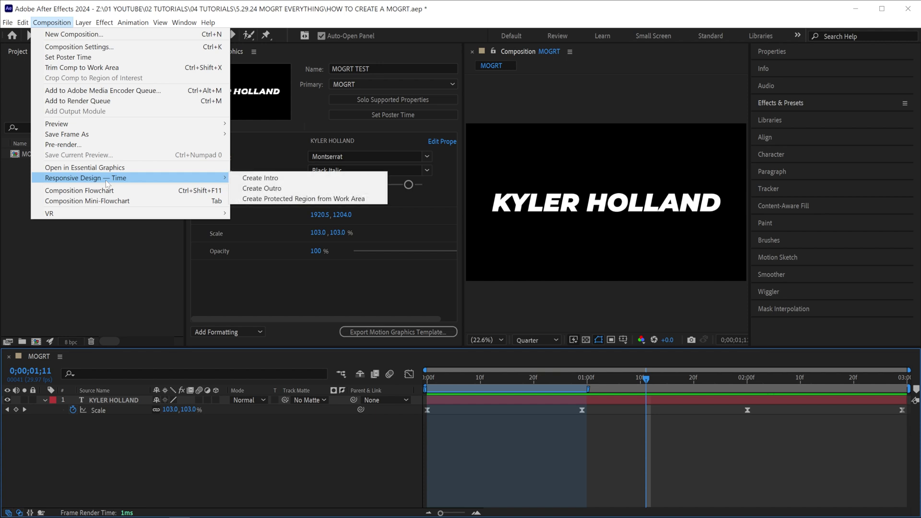
pyautogui.click(275, 189)
pyautogui.moveTo(834, 388); pyautogui.dragTo(738, 389)
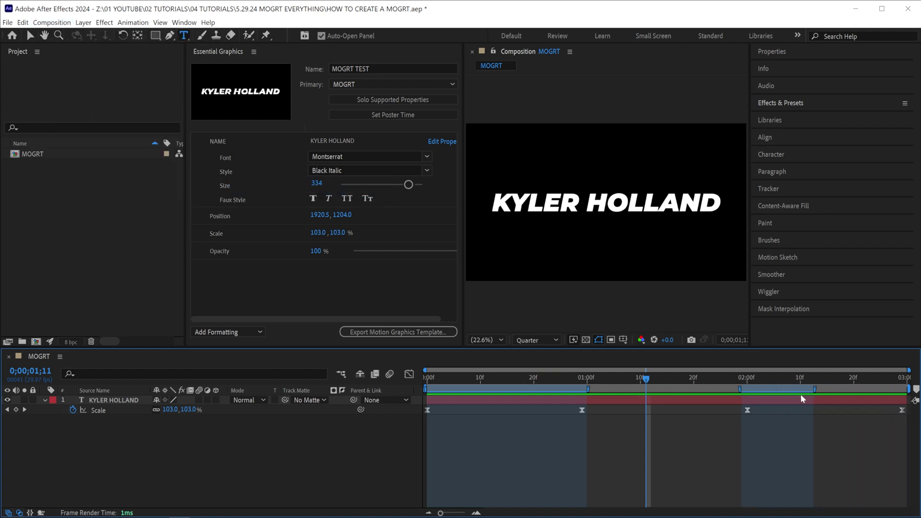
pyautogui.moveTo(818, 392); pyautogui.dragTo(911, 389)
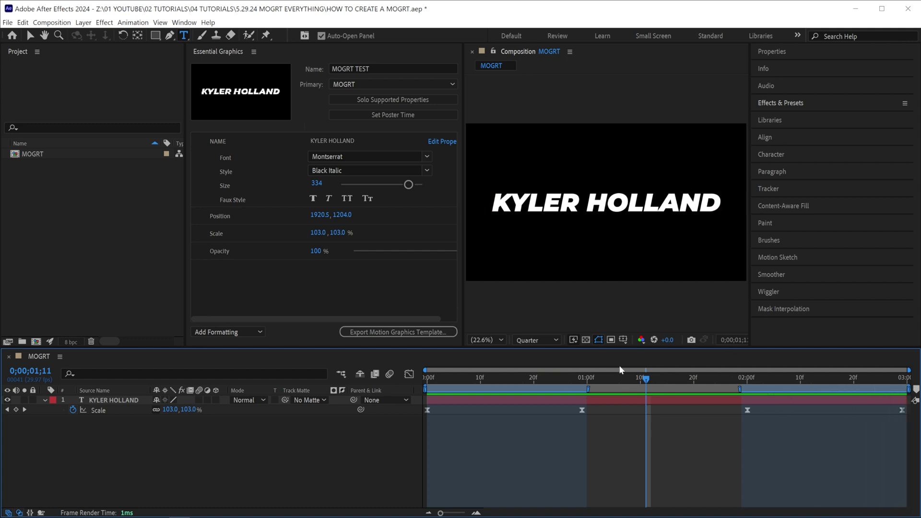
pyautogui.click(649, 377)
# Set the poster time to the full-size title frame, then start the MOGRT export and choose to save first.
pyautogui.press('v')
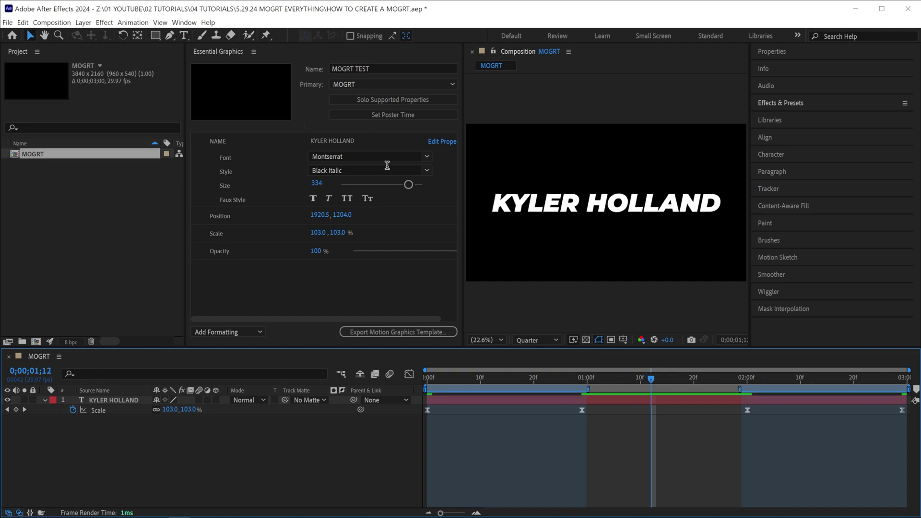
pyautogui.click(402, 114)
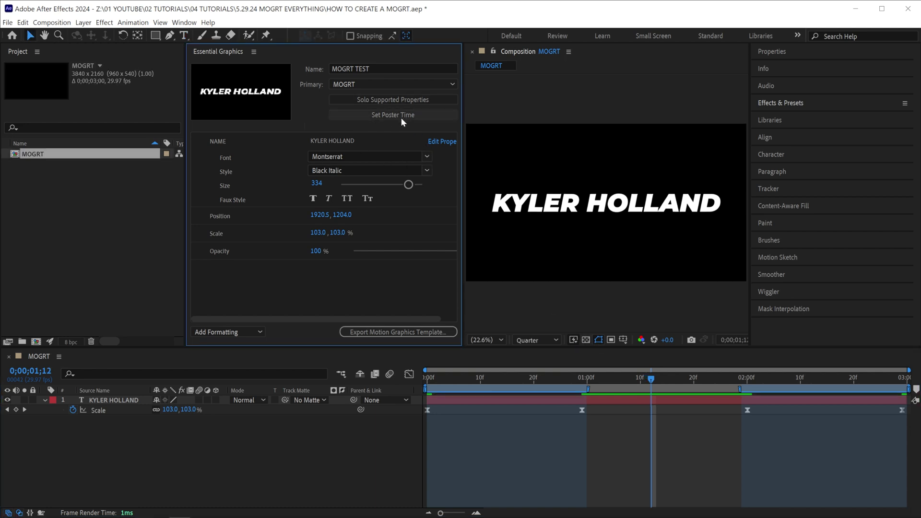
pyautogui.moveTo(567, 376); pyautogui.dragTo(503, 377)
pyautogui.click(419, 111)
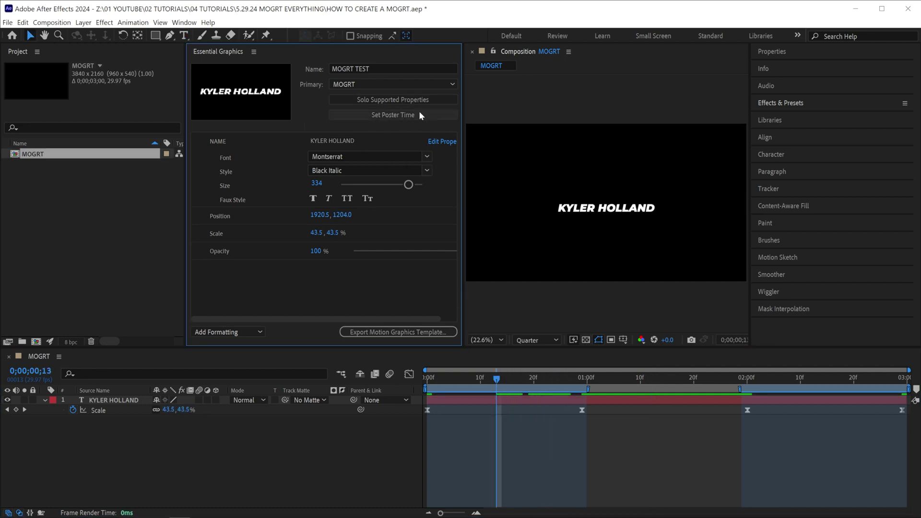
pyautogui.click(663, 378)
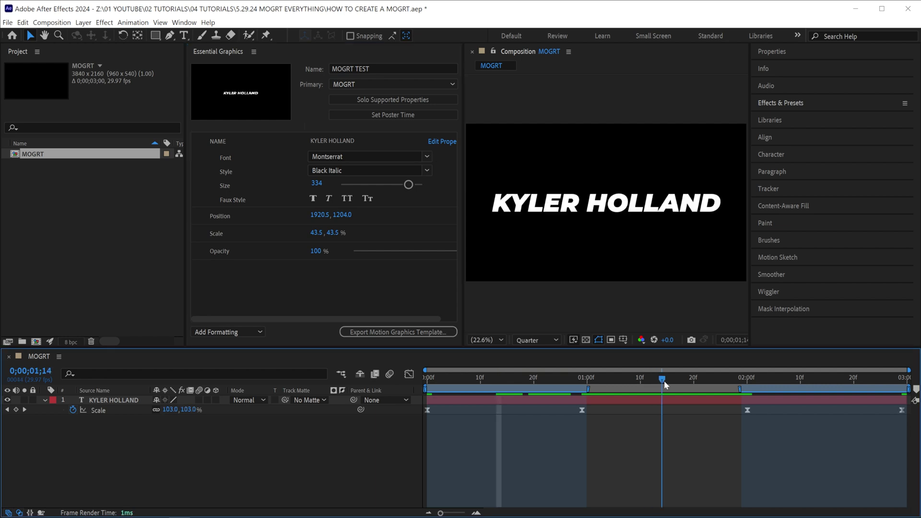
pyautogui.click(388, 113)
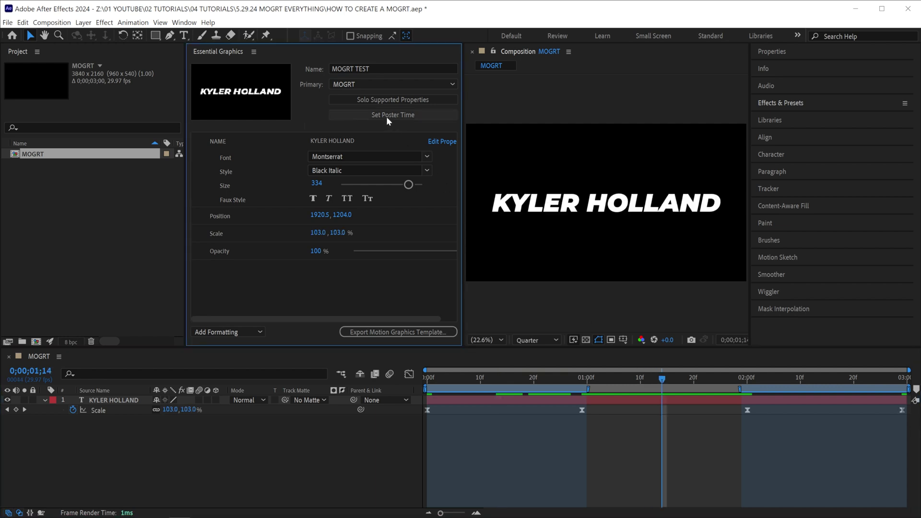
pyautogui.click(404, 332)
pyautogui.click(484, 281)
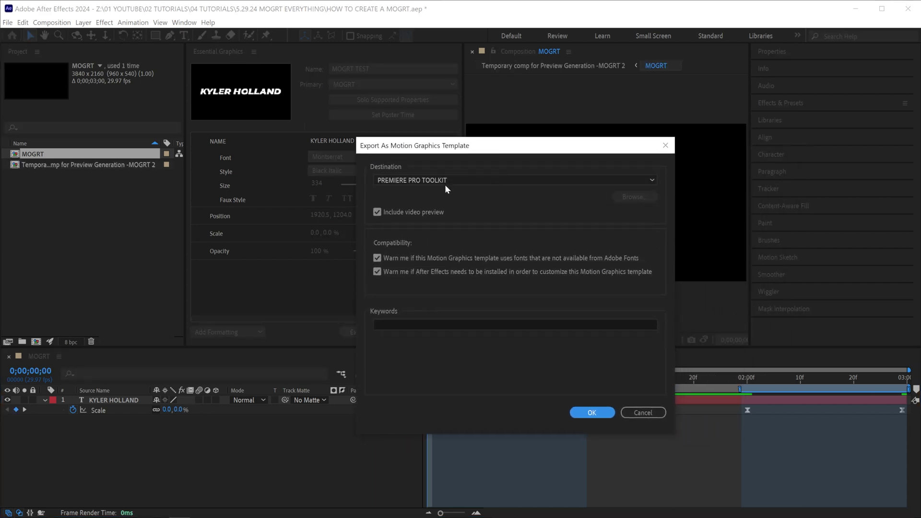
# Export MOGRT TEST to the Local Templates Folder with keyword KH.
pyautogui.click(455, 178)
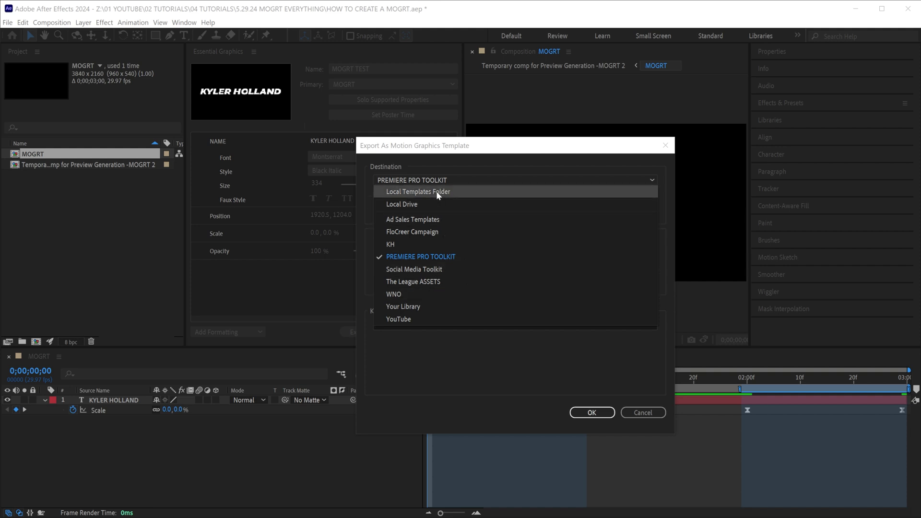
pyautogui.click(437, 193)
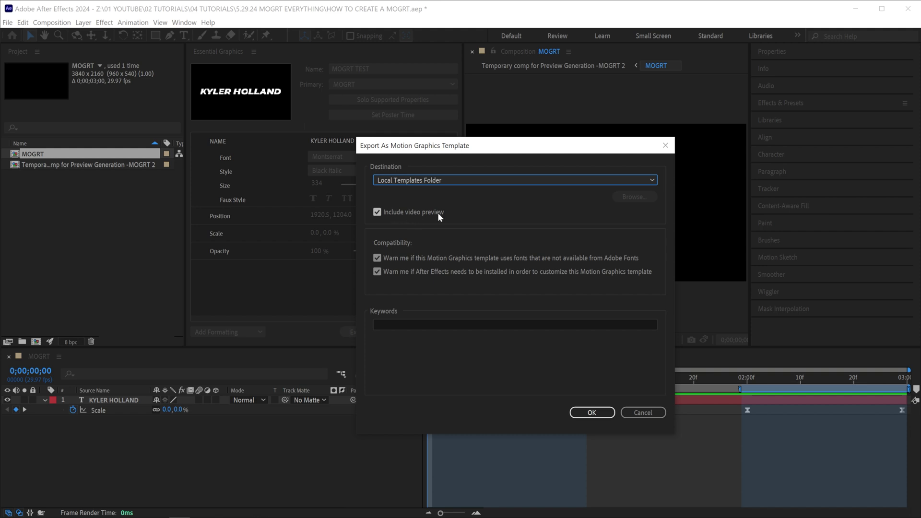
pyautogui.click(419, 323)
pyautogui.write('KH')
pyautogui.press('Return')
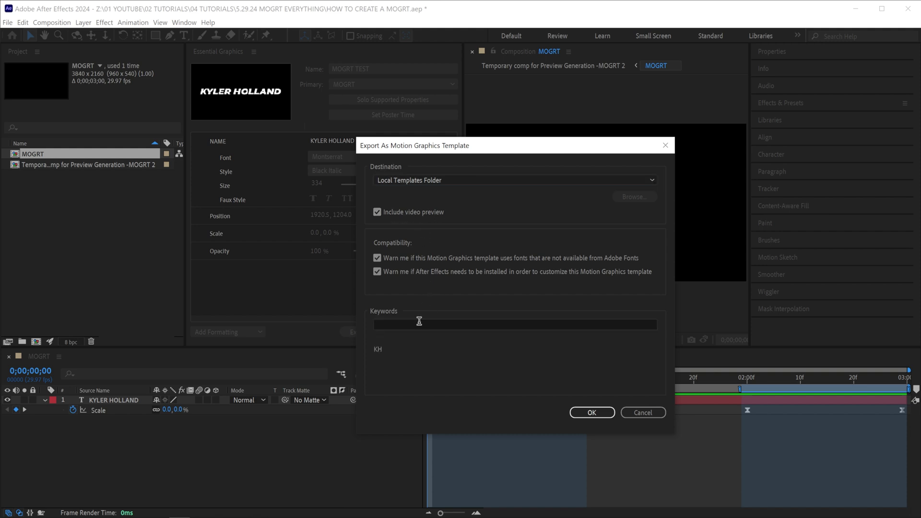
pyautogui.click(593, 413)
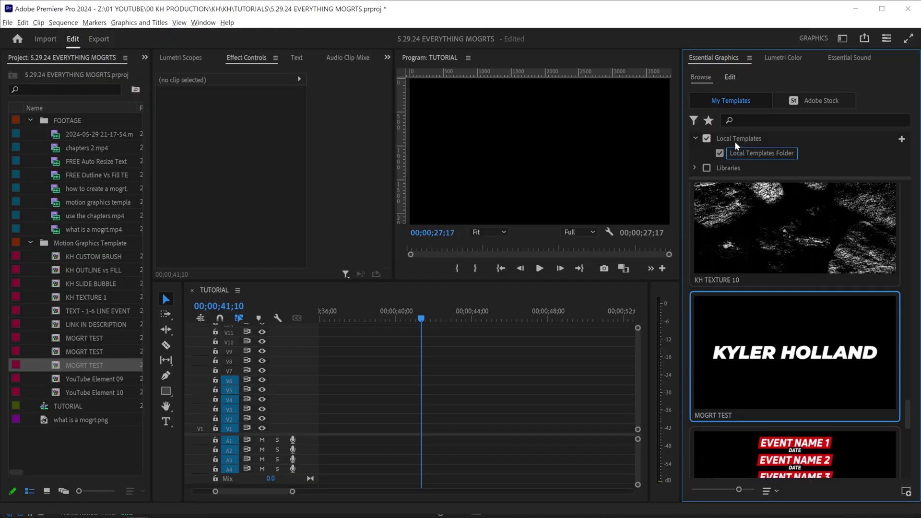
# Place MOGRT TEST on track V1 of the TUTORIAL sequence and play it.
pyautogui.click(693, 122)
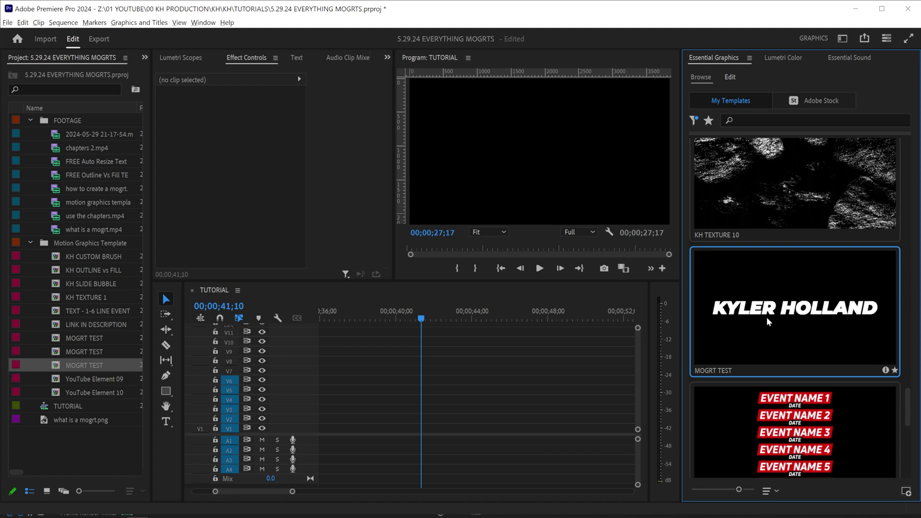
pyautogui.moveTo(766, 314); pyautogui.dragTo(410, 427)
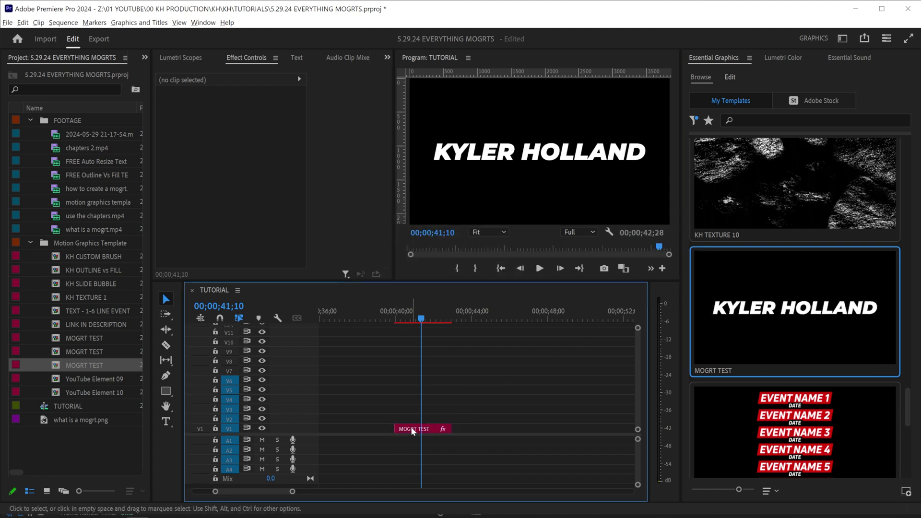
pyautogui.press('Up')
pyautogui.press('space')
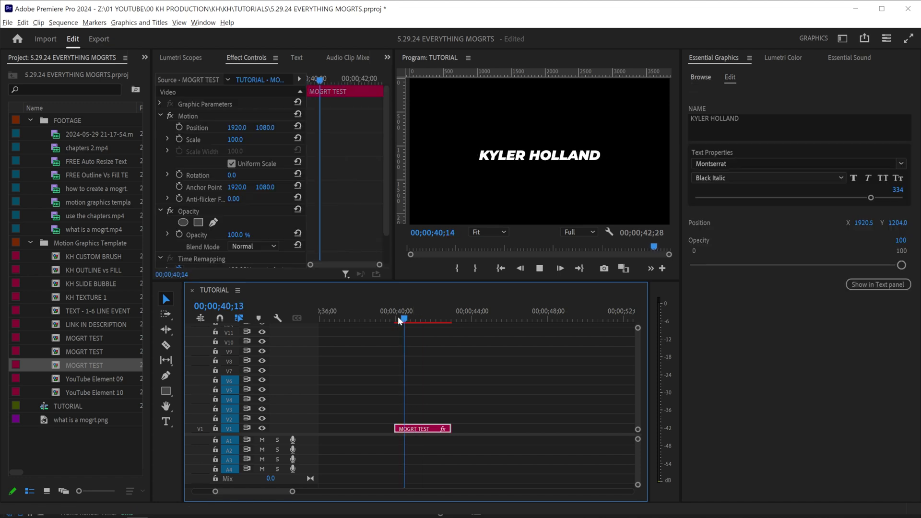
# Change the clip's title text to hello world.
pyautogui.click(734, 127)
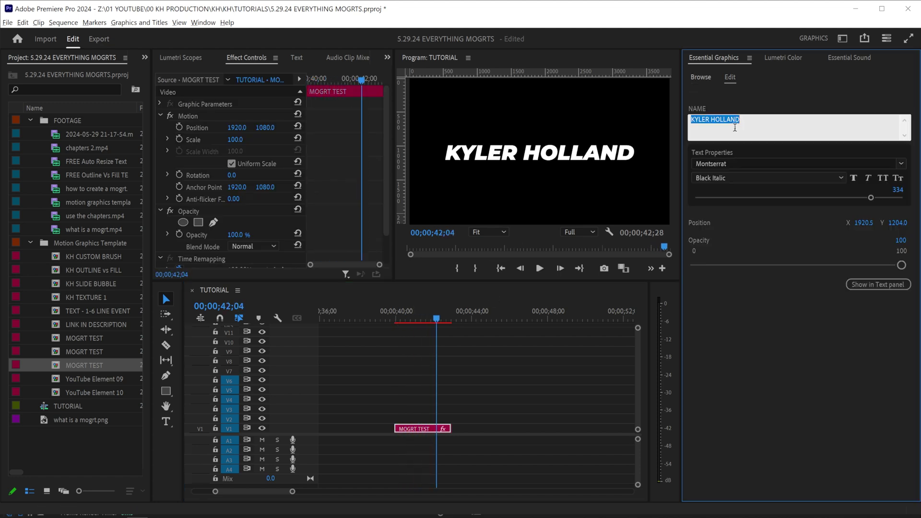
pyautogui.write('hello world')
pyautogui.click(415, 317)
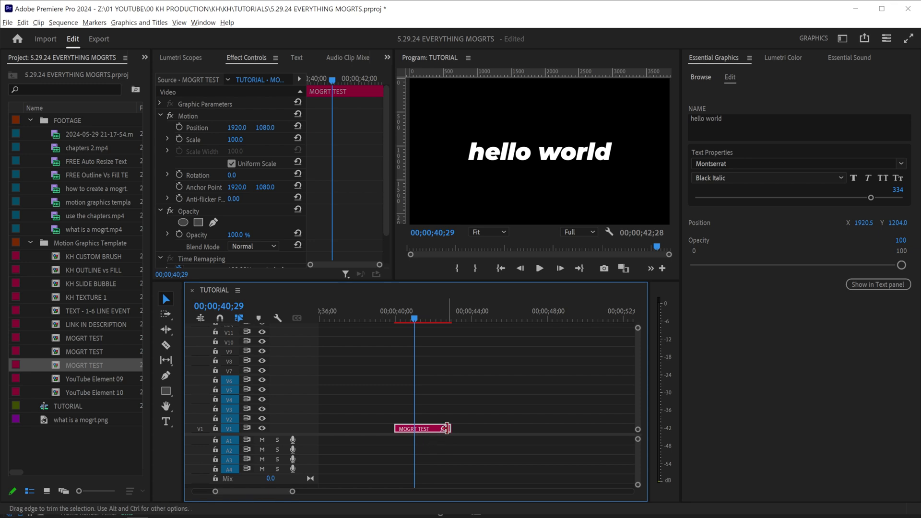
# Lengthen the MOGRT TEST clip, preview it, then shorten it back and replay.
pyautogui.moveTo(447, 428); pyautogui.dragTo(584, 428)
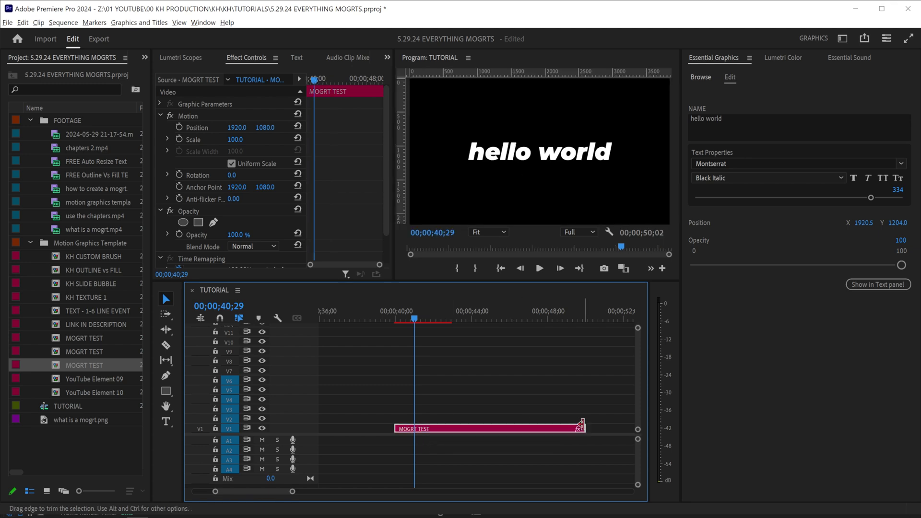
pyautogui.click(395, 318)
pyautogui.press('space')
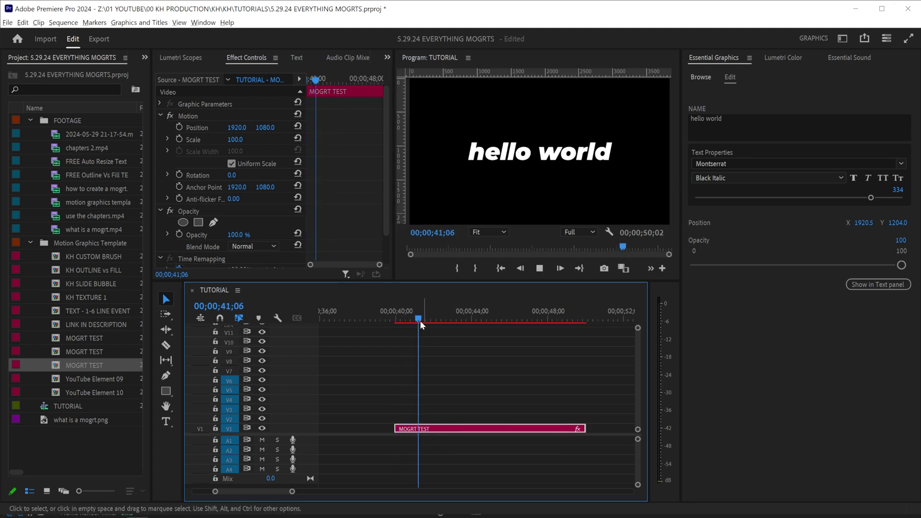
pyautogui.moveTo(424, 318); pyautogui.dragTo(536, 320)
pyautogui.moveTo(585, 429); pyautogui.dragTo(411, 429)
pyautogui.click(392, 315)
pyautogui.press('space')
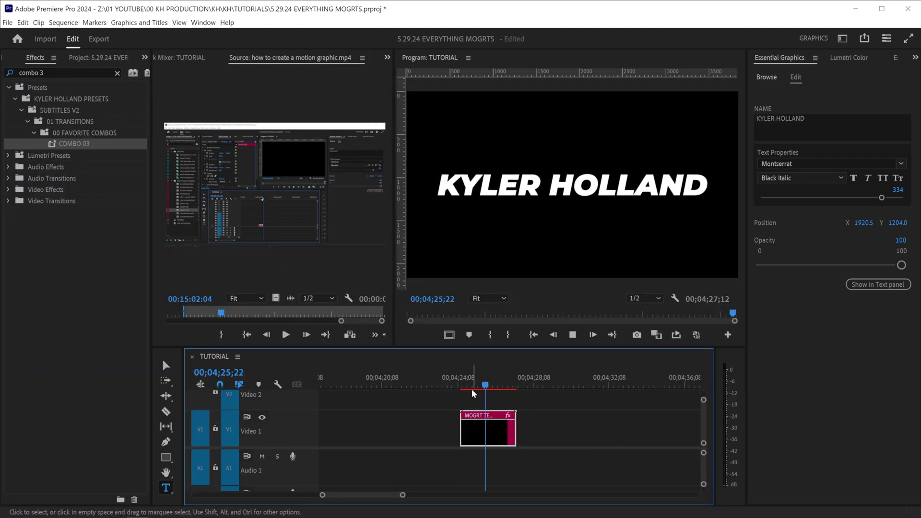
# Trim the title clip, replay its animation from before the clip, then extend the Video 1 clip.
pyautogui.press('space')
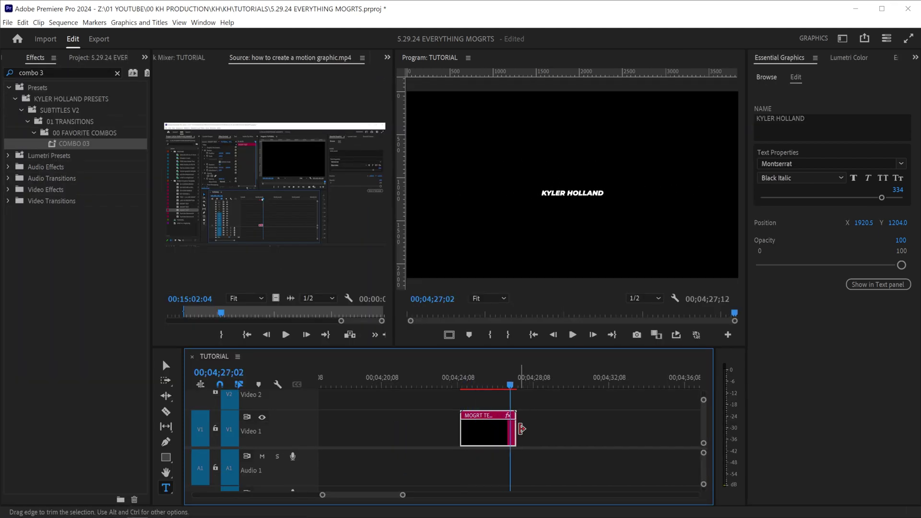
pyautogui.moveTo(521, 428); pyautogui.dragTo(492, 429)
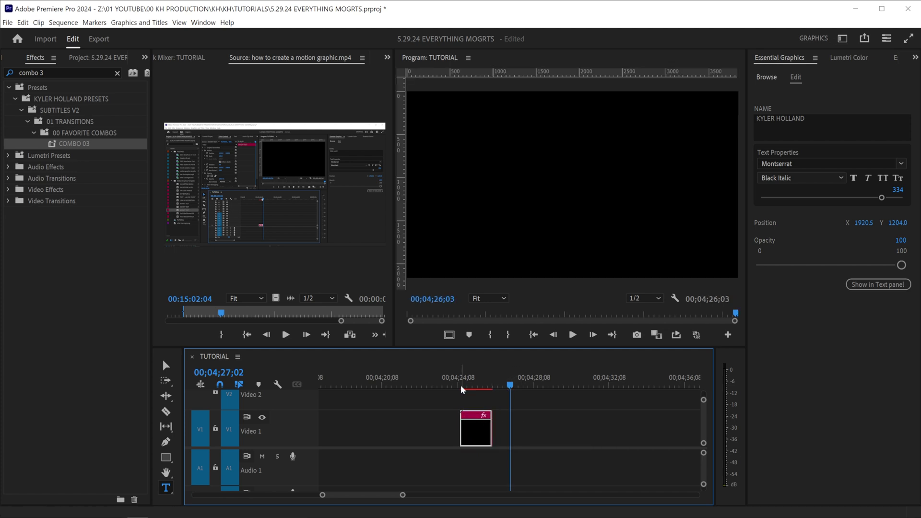
pyautogui.click(463, 389)
pyautogui.press('space')
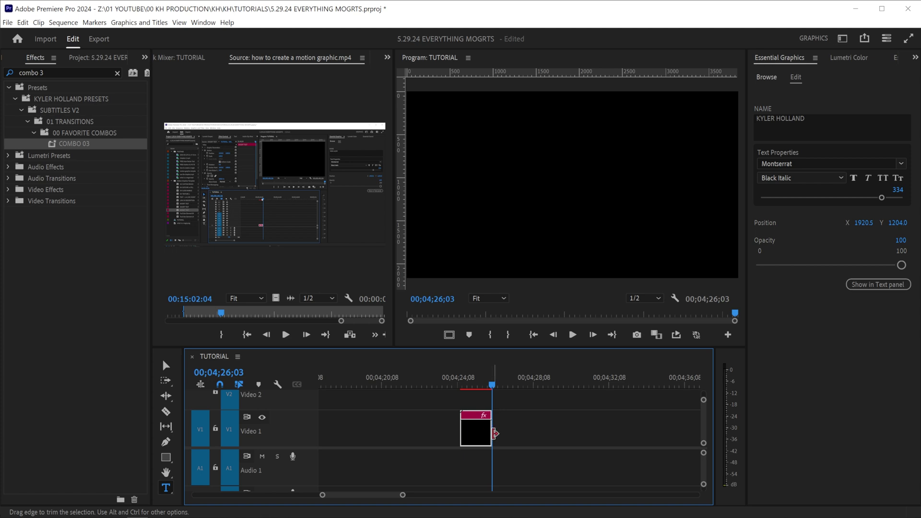
pyautogui.moveTo(495, 433); pyautogui.dragTo(538, 433)
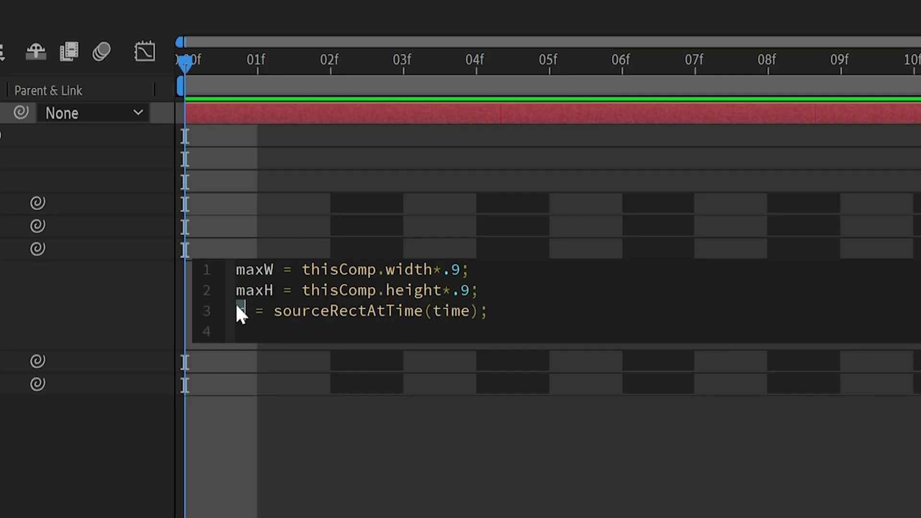
# Add a new line to the kyl layer's Scale expression.
pyautogui.press('Return')
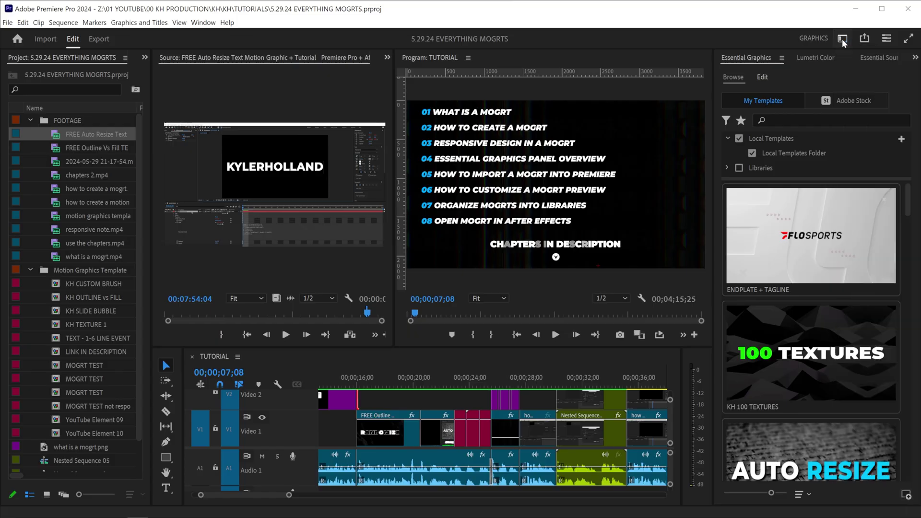
pyautogui.click(843, 41)
# Switch Premiere Pro to the Graphics workspace.
pyautogui.click(867, 246)
pyautogui.scroll(-15, 647, 391)
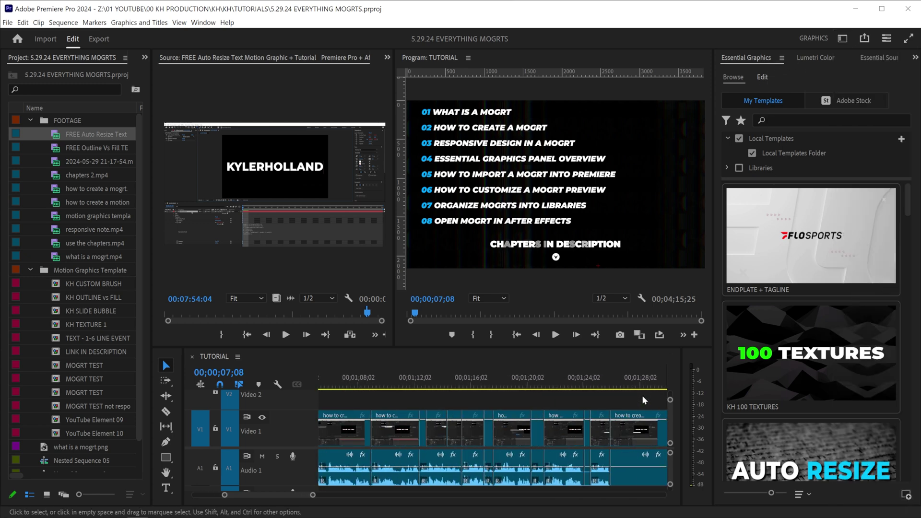
pyautogui.scroll(-9, 644, 400)
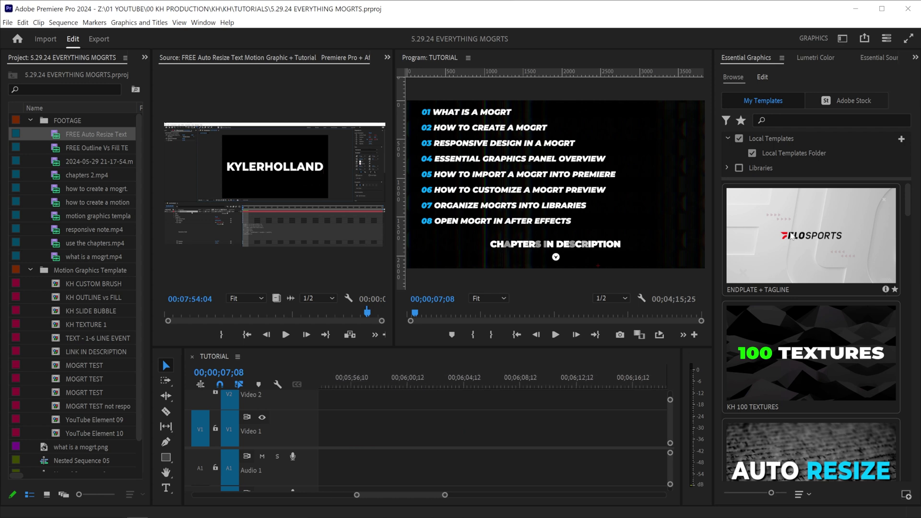
pyautogui.click(760, 79)
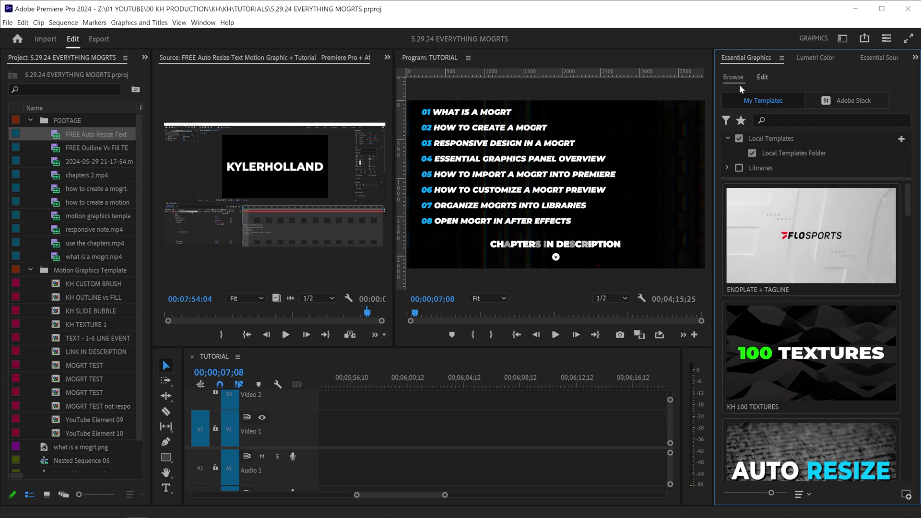
pyautogui.moveTo(906, 200); pyautogui.dragTo(907, 229)
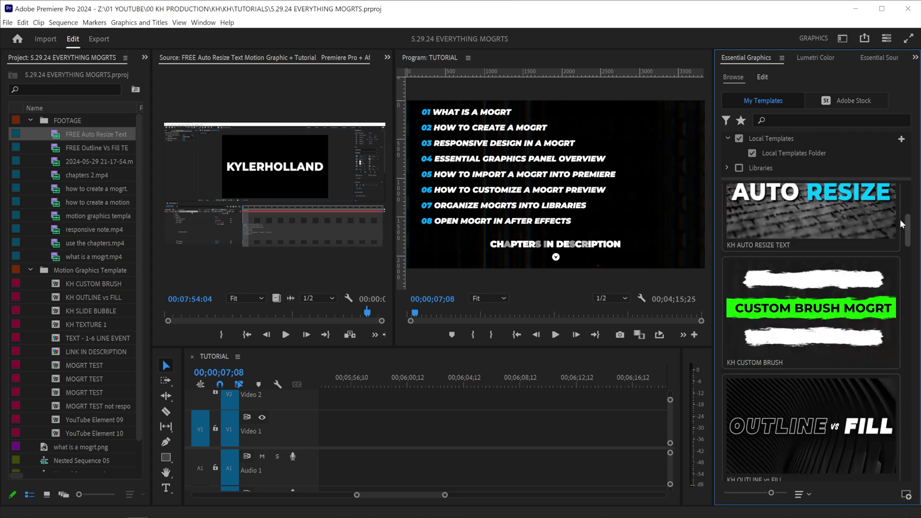
# Toggle the Local Templates, Libraries, KH and PREMIERE PRO TOOLKIT filters, ending with only KH shown.
pyautogui.click(739, 138)
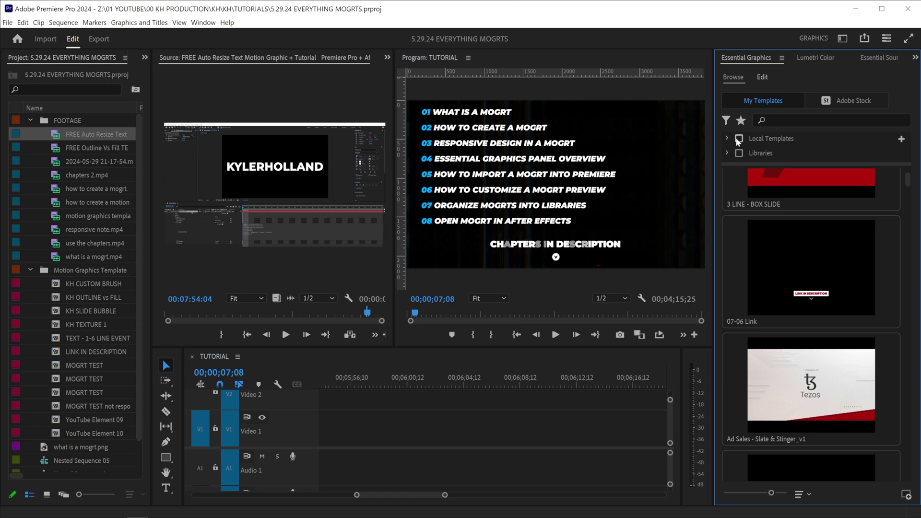
pyautogui.click(738, 139)
pyautogui.click(739, 153)
pyautogui.click(738, 154)
pyautogui.click(727, 153)
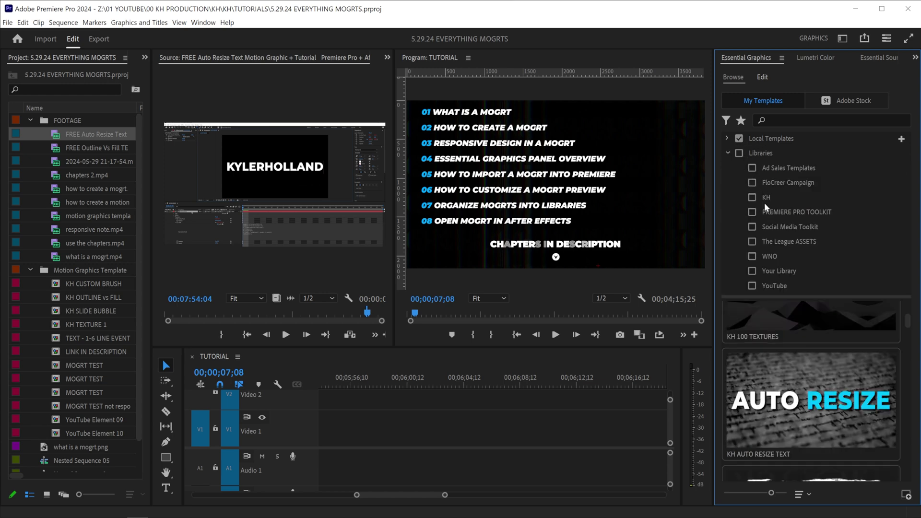
pyautogui.click(752, 197)
pyautogui.click(739, 139)
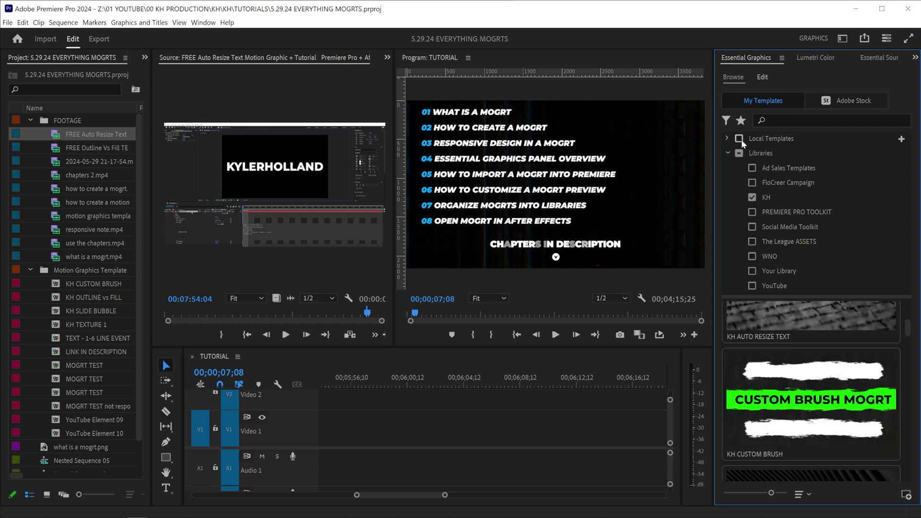
pyautogui.click(765, 199)
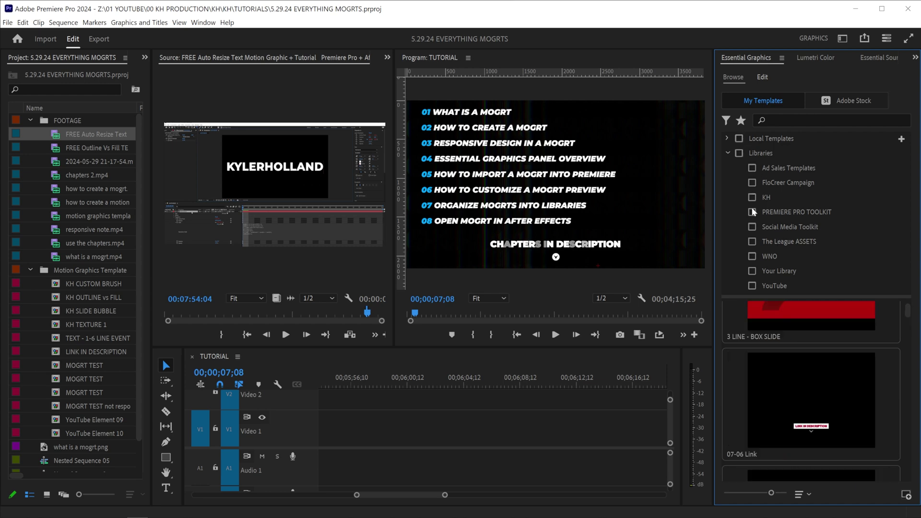
pyautogui.click(752, 212)
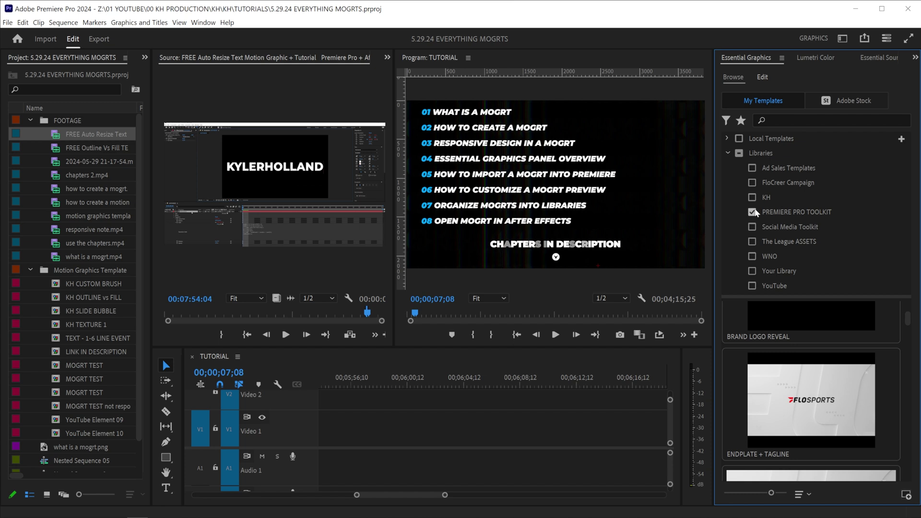
pyautogui.click(752, 212)
pyautogui.click(772, 197)
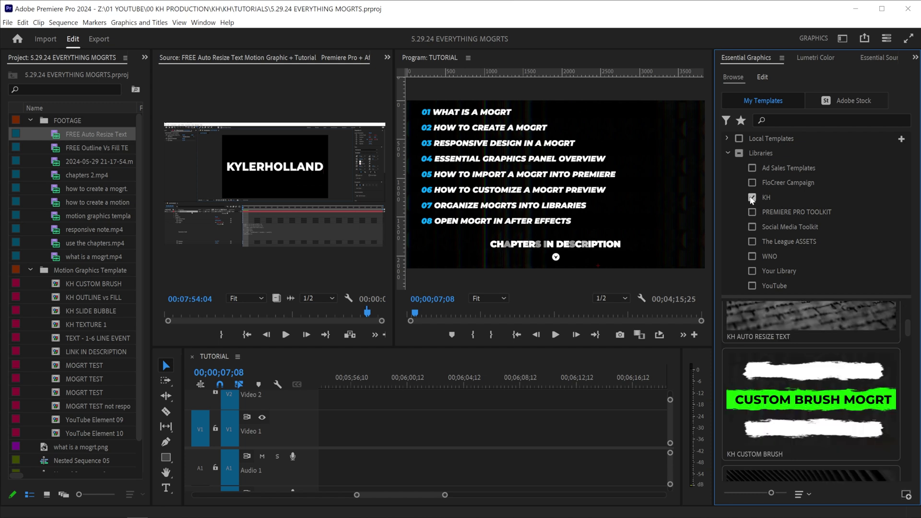
# Collapse the location choices and resize the template thumbnails into a two-column grid.
pyautogui.click(726, 120)
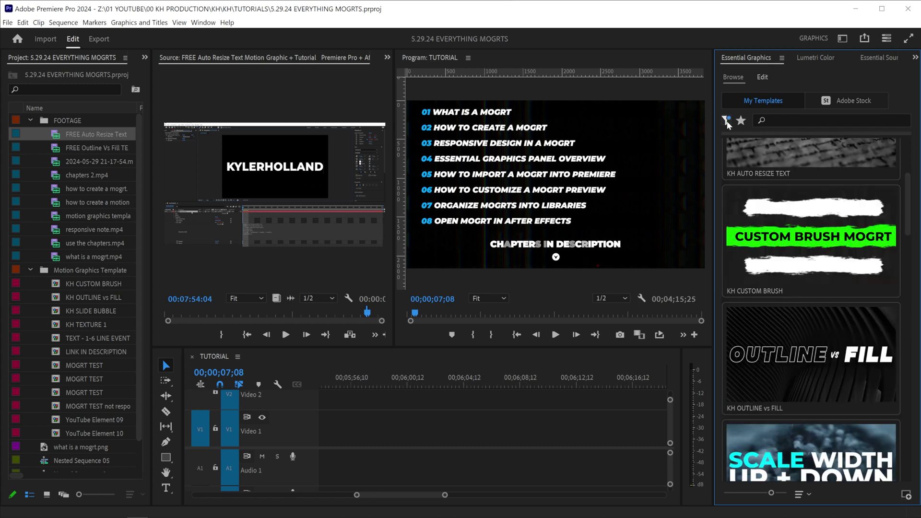
pyautogui.scroll(-1, 787, 200)
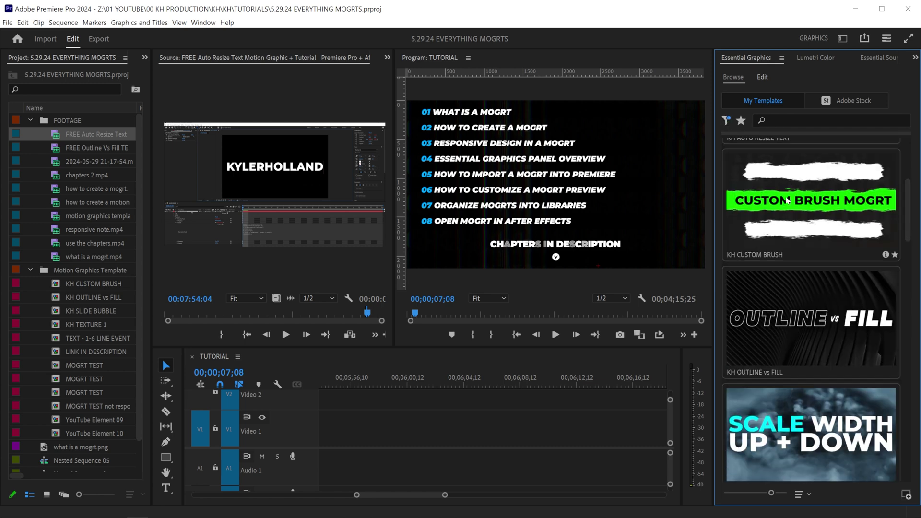
pyautogui.scroll(1, 877, 230)
pyautogui.moveTo(902, 204)
pyautogui.mouseDown()
pyautogui.moveTo(909, 244)
pyautogui.moveTo(909, 219)
pyautogui.mouseUp()
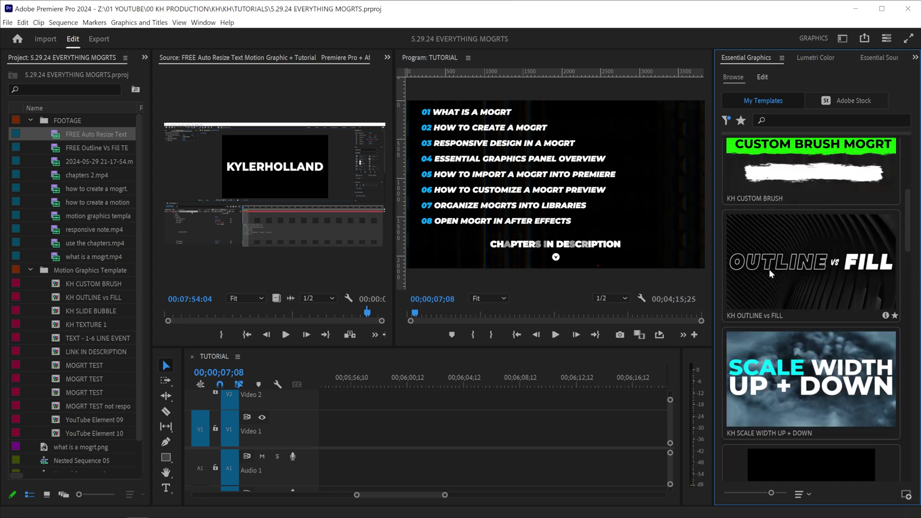
pyautogui.moveTo(834, 285)
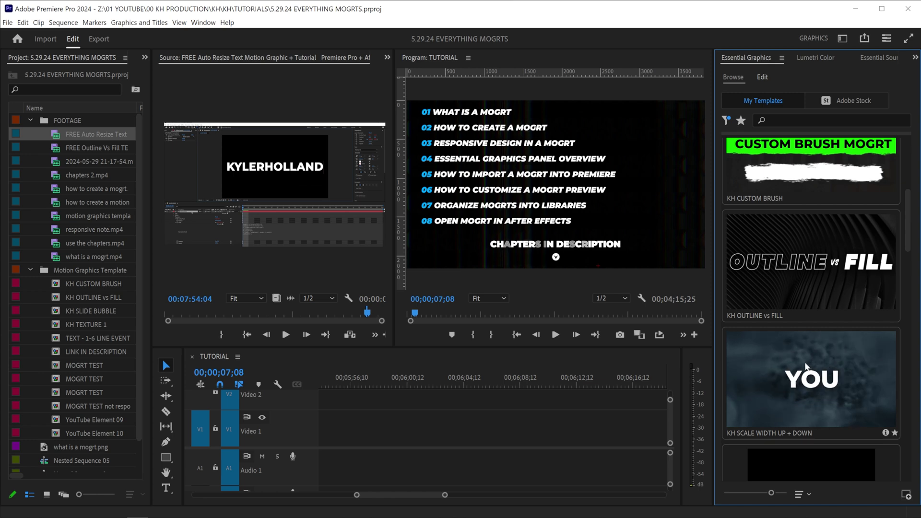
pyautogui.moveTo(771, 493); pyautogui.dragTo(721, 496)
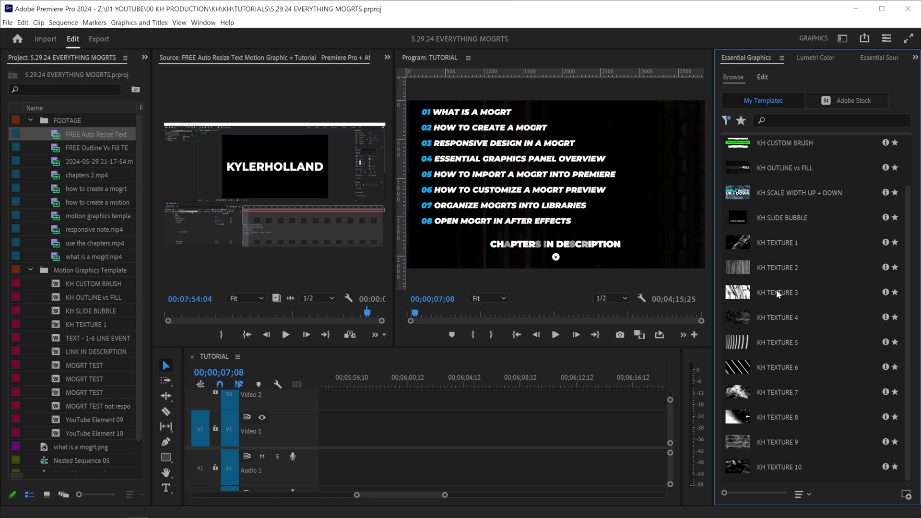
pyautogui.click(773, 494)
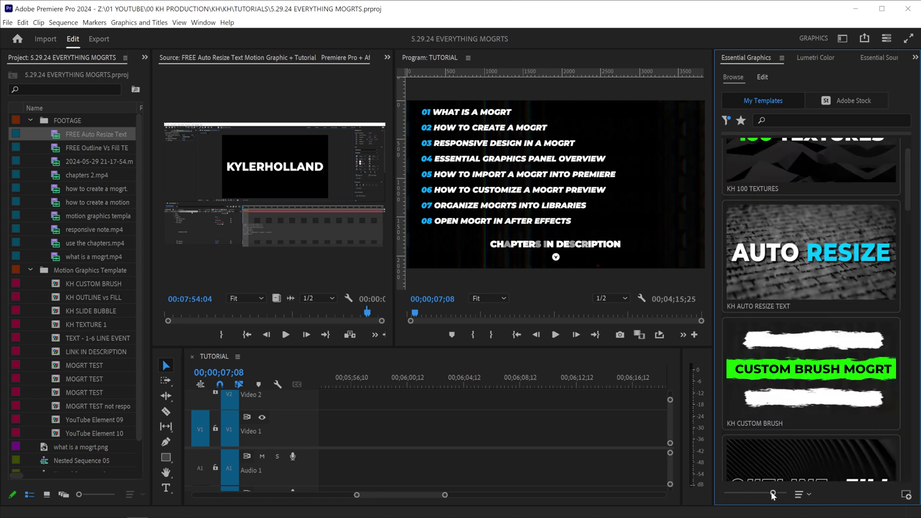
pyautogui.click(751, 493)
pyautogui.click(742, 494)
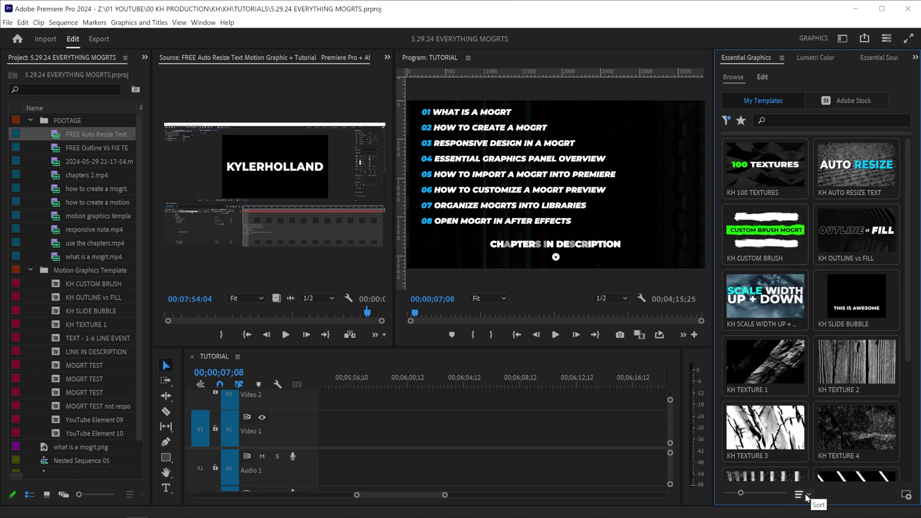
# Sort templates by title, star KH OUTLINE vs FILL, and filter to favourites only.
pyautogui.click(806, 496)
pyautogui.click(815, 485)
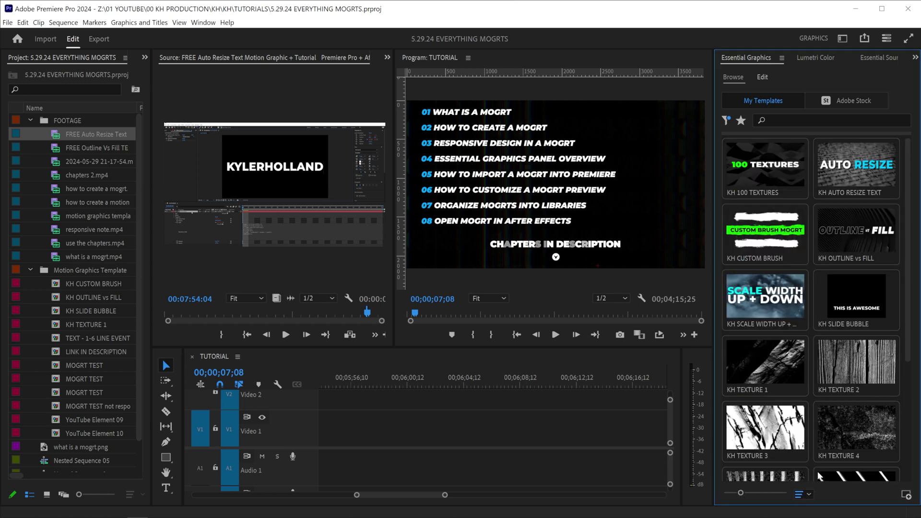
pyautogui.click(808, 495)
pyautogui.click(823, 483)
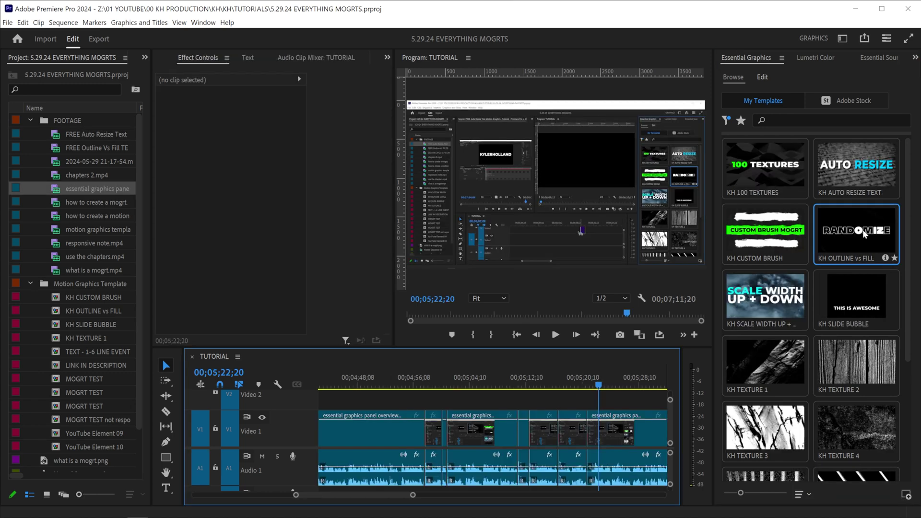
pyautogui.click(894, 258)
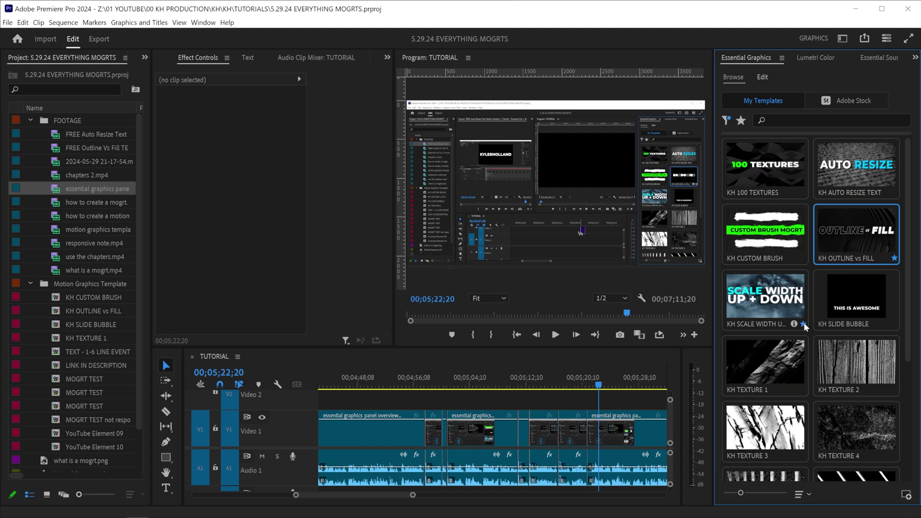
pyautogui.click(742, 121)
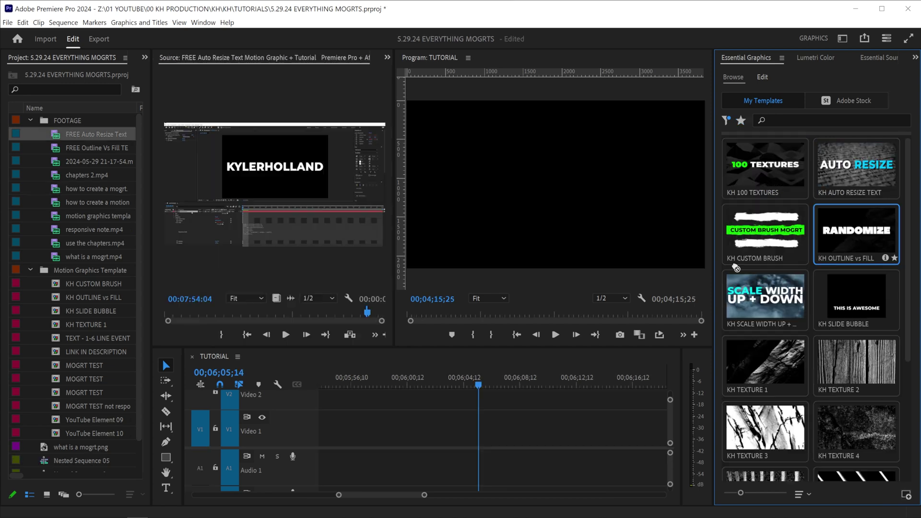
# Drag KH OUTLINE vs FILL onto Video 1 and lower its text Scale slider.
pyautogui.moveTo(856, 230); pyautogui.dragTo(471, 427)
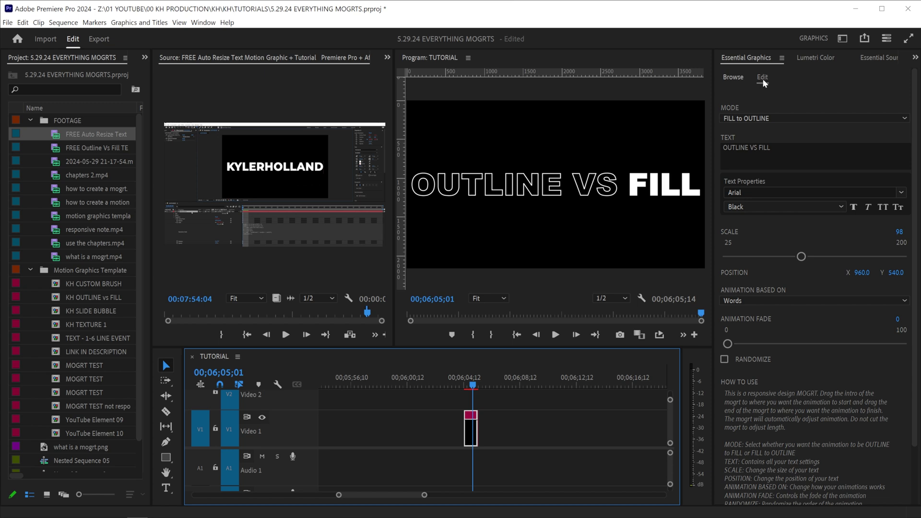
pyautogui.scroll(-2, 786, 168)
pyautogui.moveTo(800, 215); pyautogui.dragTo(777, 209)
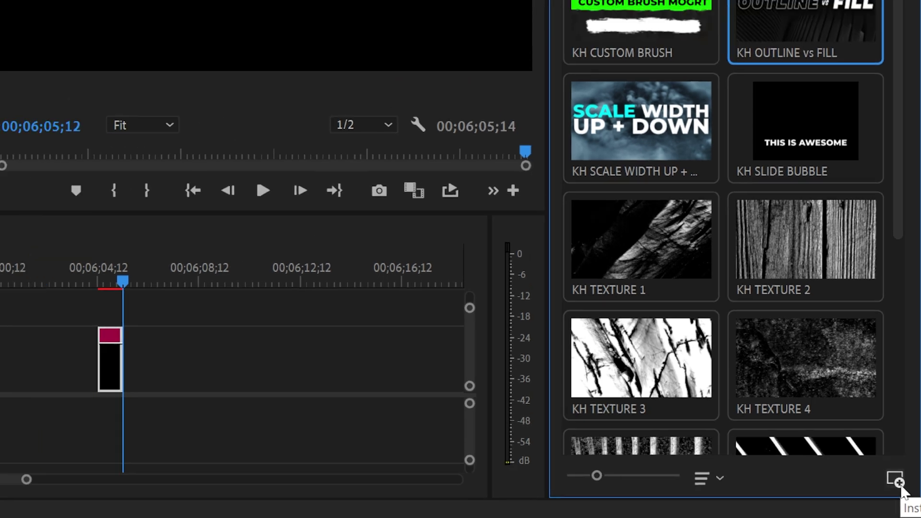
# Start installing KH 100 TEXTURES.mogrt as a template, then cancel.
pyautogui.click(895, 478)
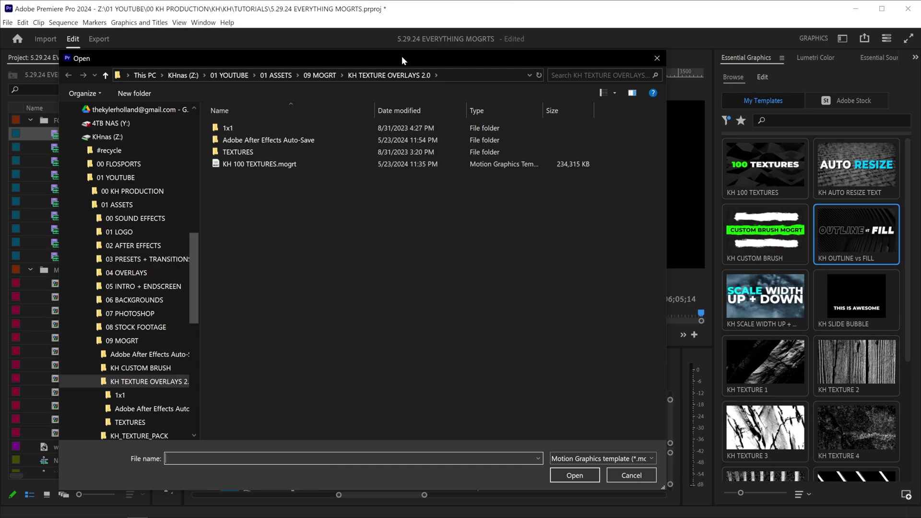
pyautogui.click(334, 167)
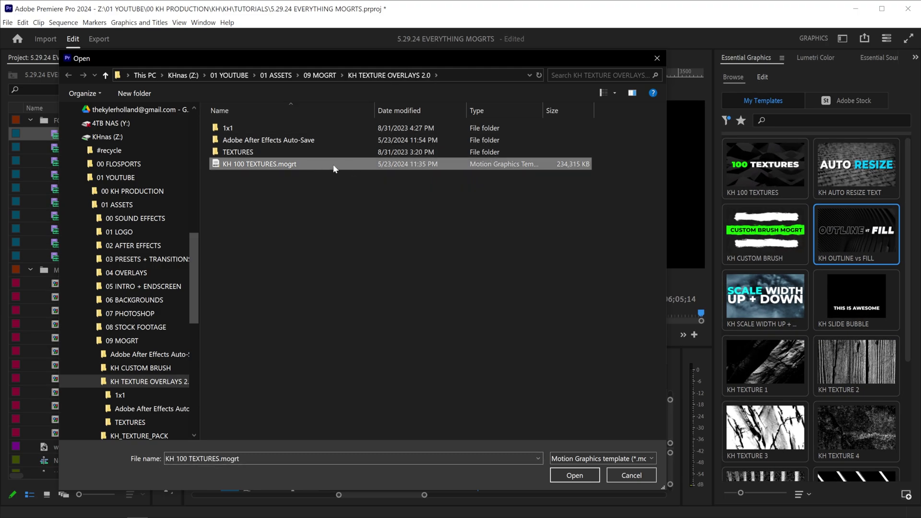
pyautogui.click(626, 476)
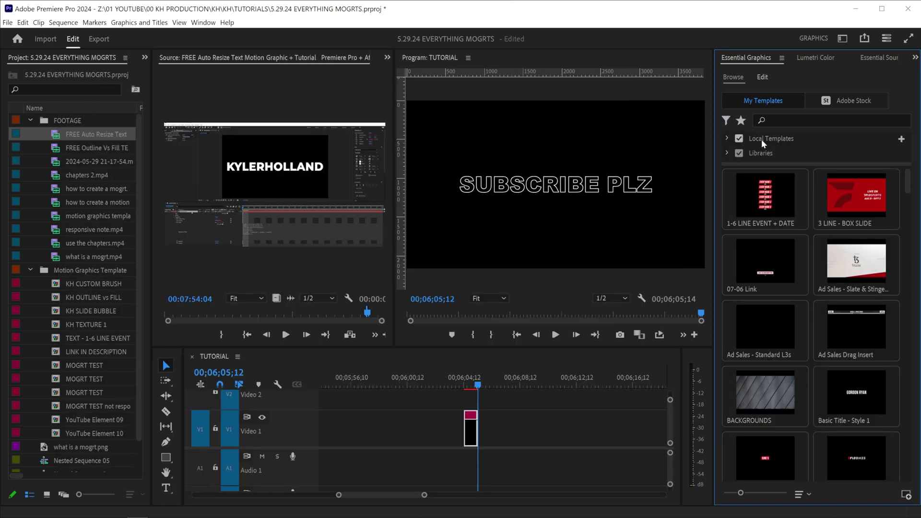
# Reveal the Local Templates Folder in File Explorer.
pyautogui.click(729, 139)
pyautogui.rightClick(777, 155)
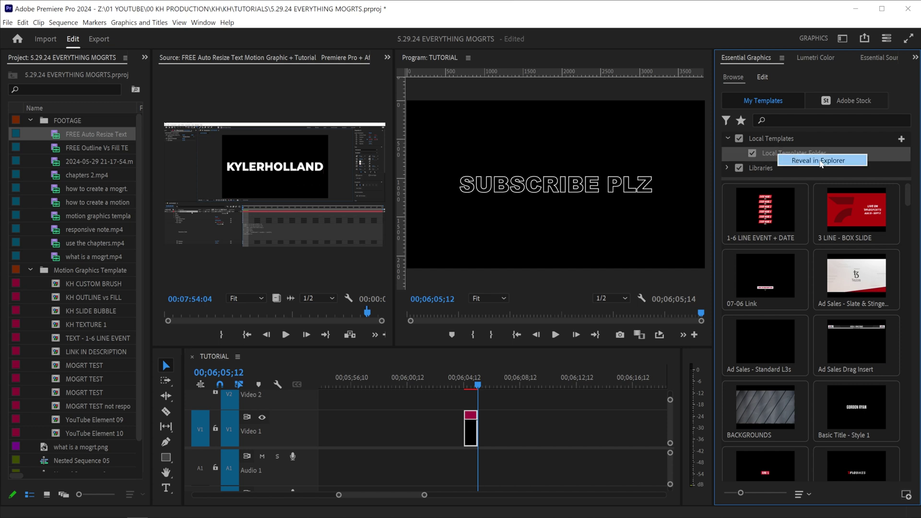
pyautogui.click(820, 161)
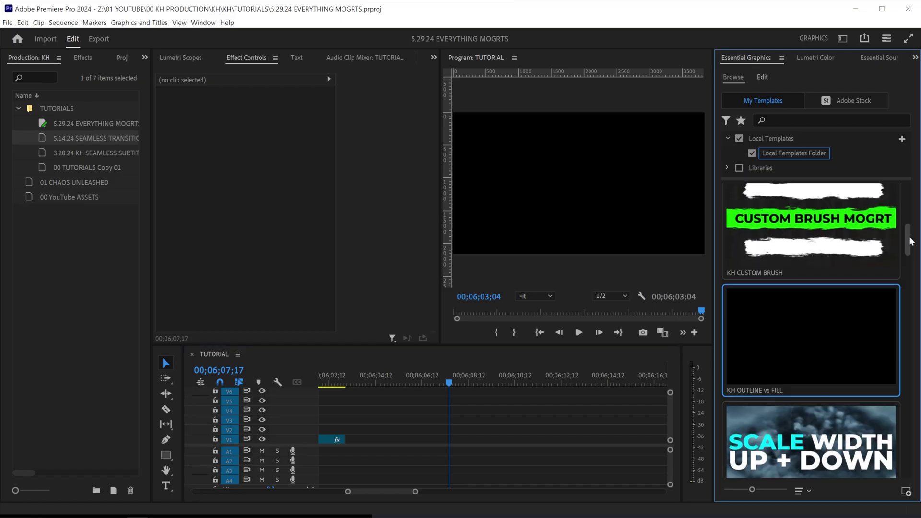
# Add KH OUTLINE vs FILL to the timeline and reveal the local templates folder in Explorer.
pyautogui.scroll(-1, 911, 241)
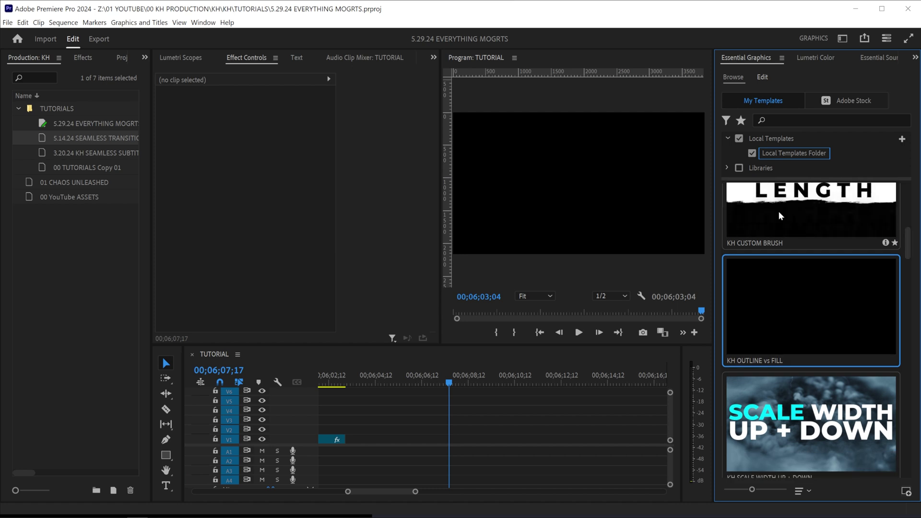
pyautogui.doubleClick(760, 320)
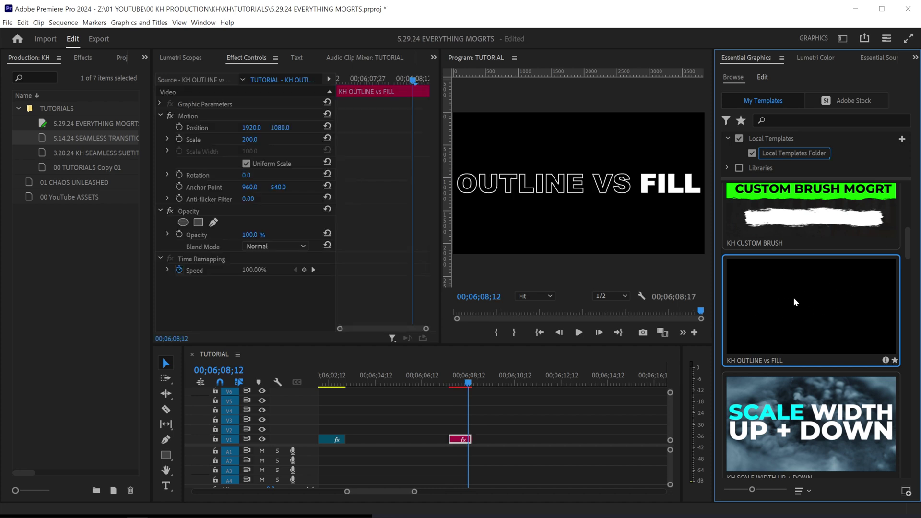
pyautogui.rightClick(785, 152)
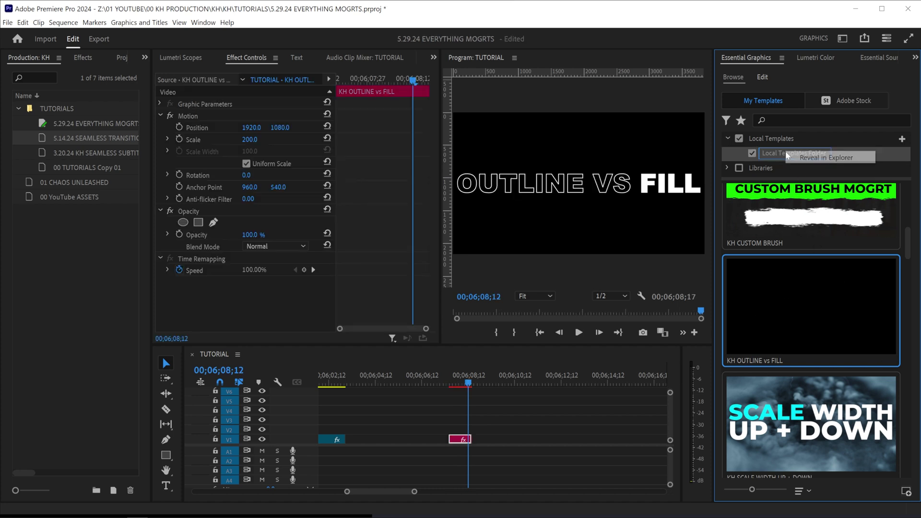
pyautogui.click(823, 158)
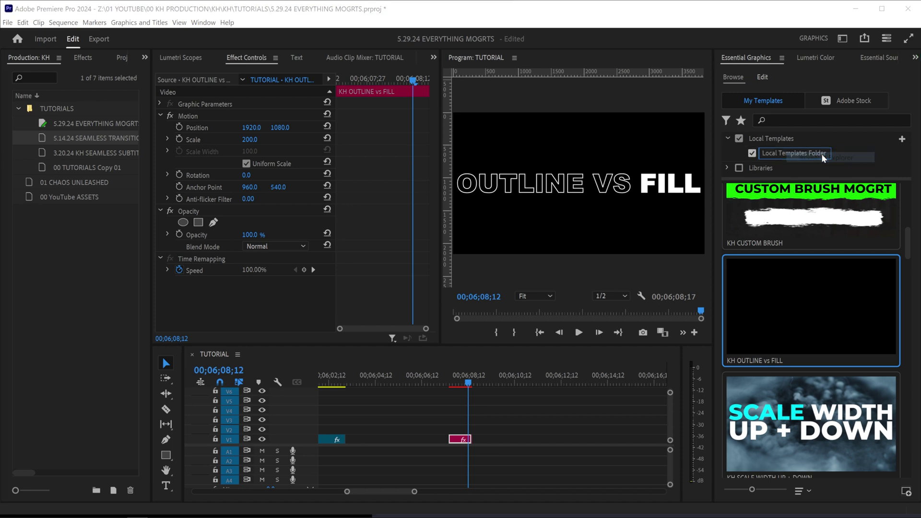
# Rename KH OUTLINE vs FILL.mogrt to .zip and copy thumb.png and thumb.mp4 into it.
pyautogui.doubleClick(548, 207)
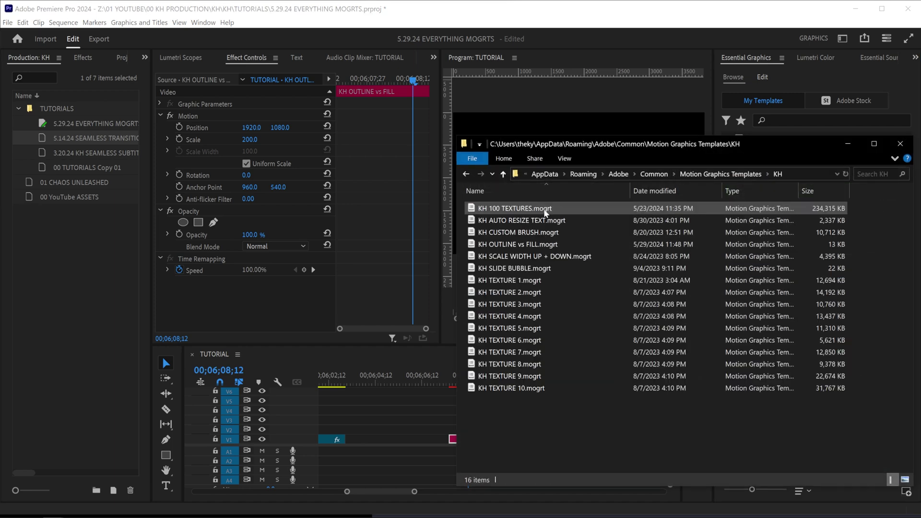
pyautogui.click(535, 246)
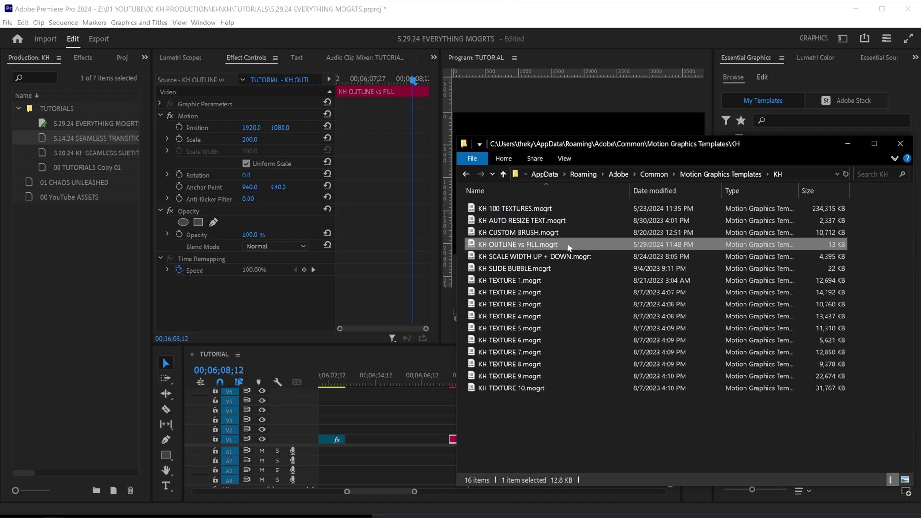
pyautogui.press('F2')
pyautogui.press('End')
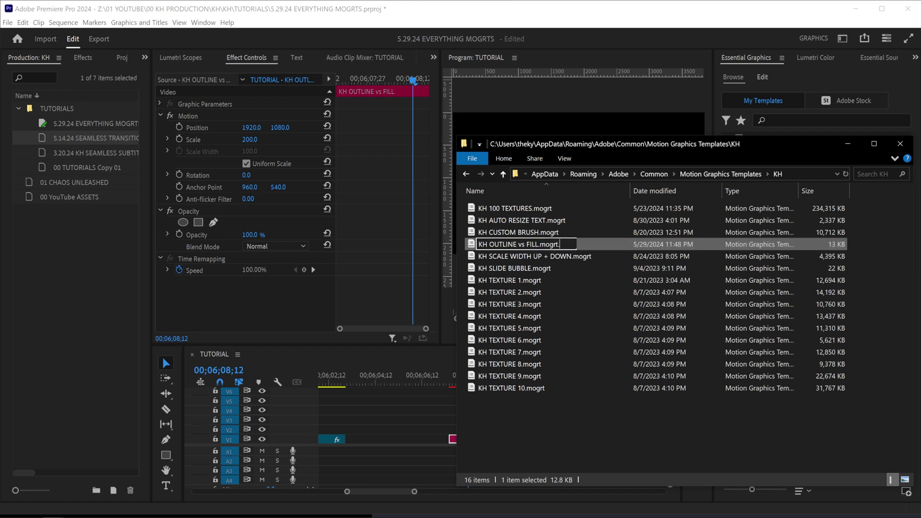
pyautogui.press('Return')
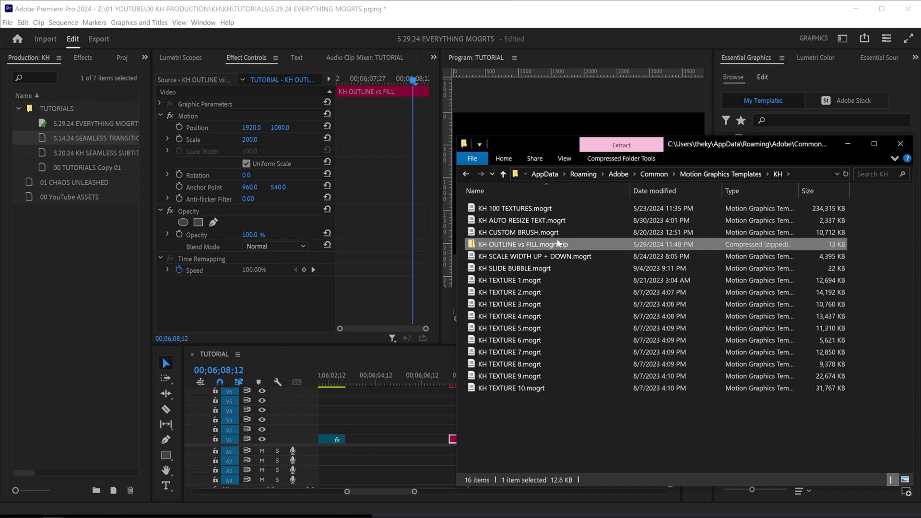
pyautogui.doubleClick(533, 245)
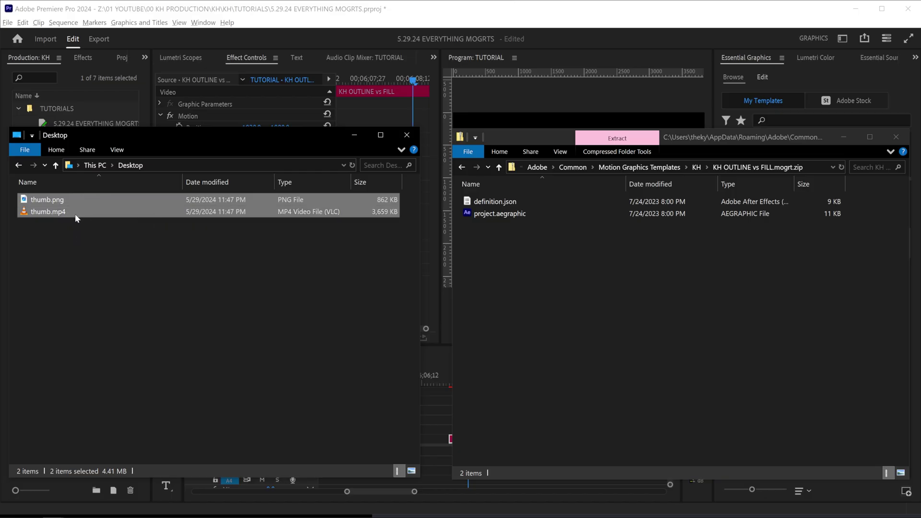
pyautogui.moveTo(86, 216); pyautogui.dragTo(587, 280)
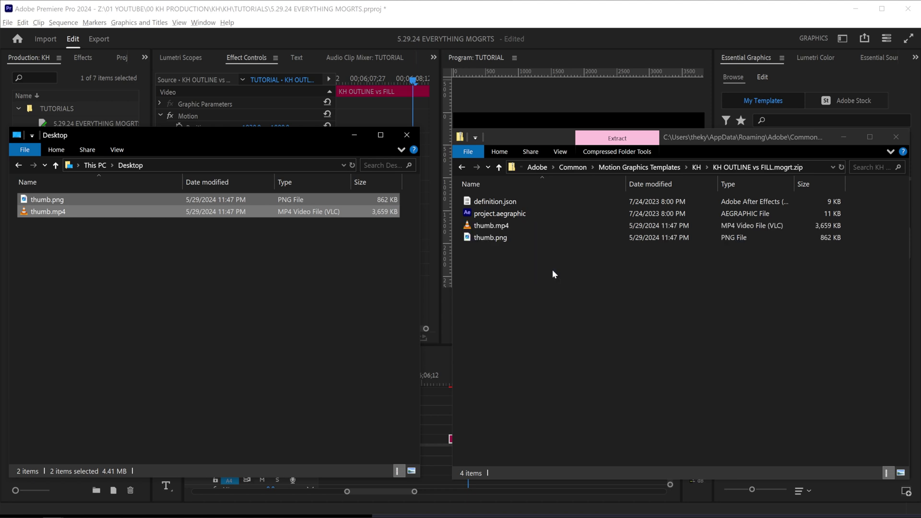
# Rename the archive back to .mogrt, confirm the extension change, and return to Premiere Pro.
pyautogui.click(552, 269)
pyautogui.hotkey('alt', 'Up')
pyautogui.press('F2')
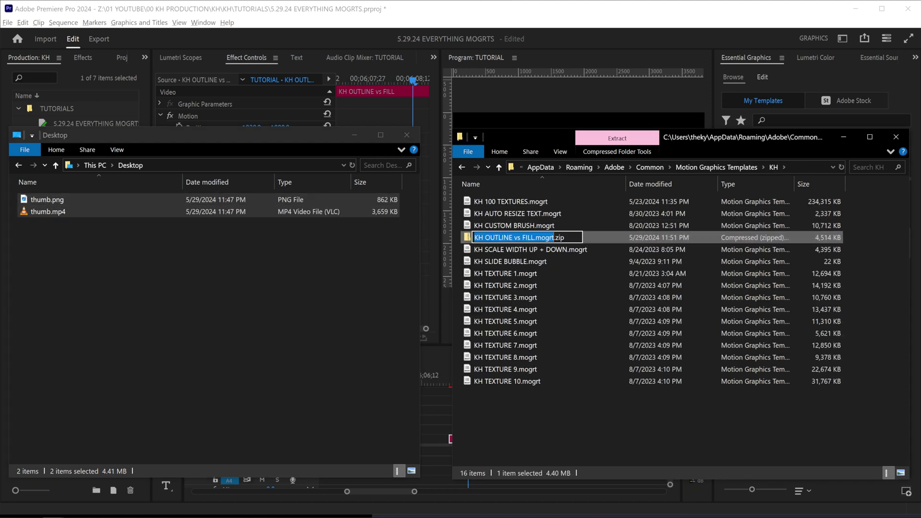
pyautogui.press('End')
pyautogui.press('Return')
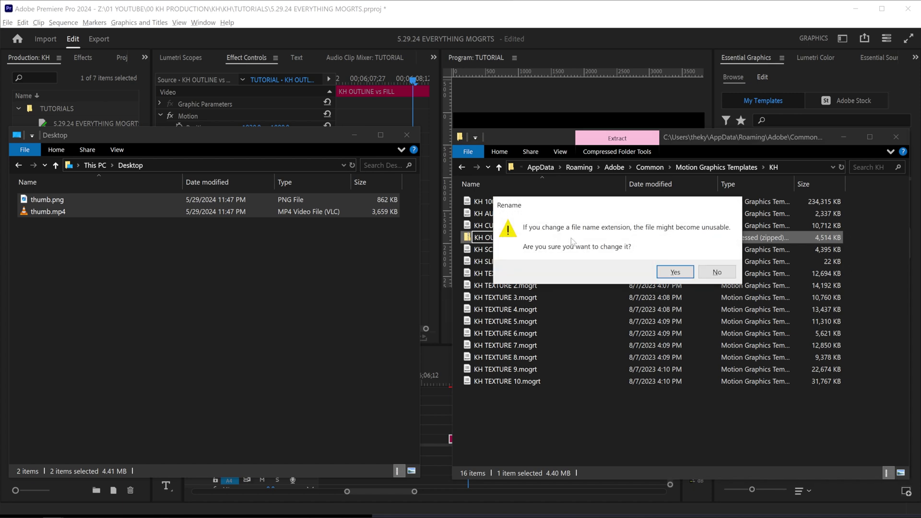
pyautogui.click(675, 272)
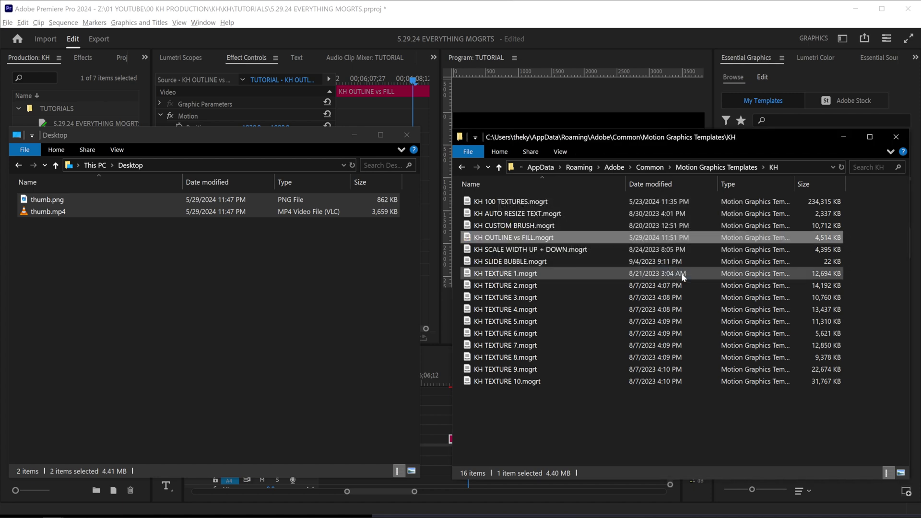
pyautogui.click(779, 152)
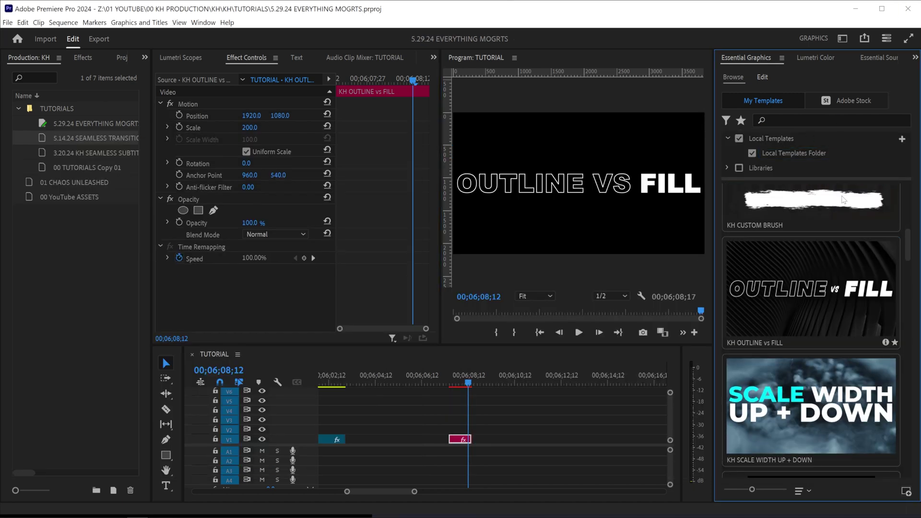
# Scroll up the template list and bring up the KH 100 TEXTURES template's options.
pyautogui.moveTo(873, 284)
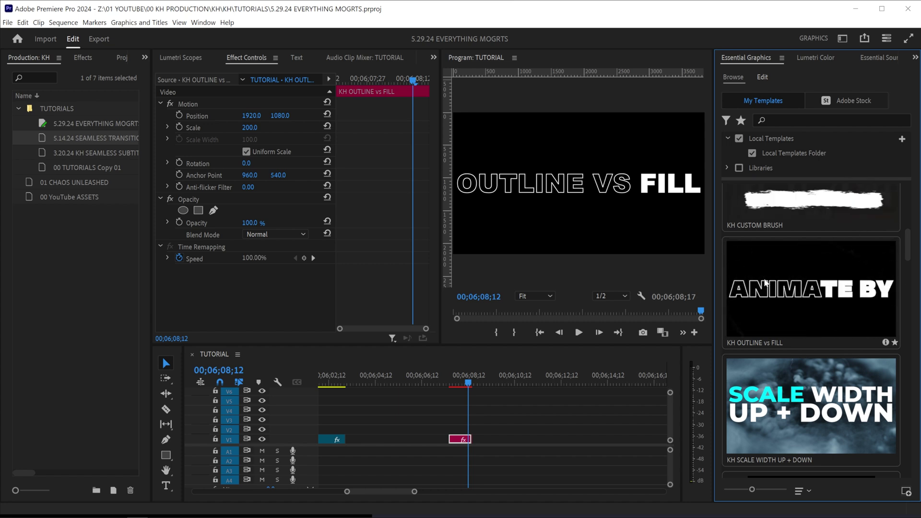
pyautogui.scroll(5, 816, 230)
pyautogui.moveTo(831, 241)
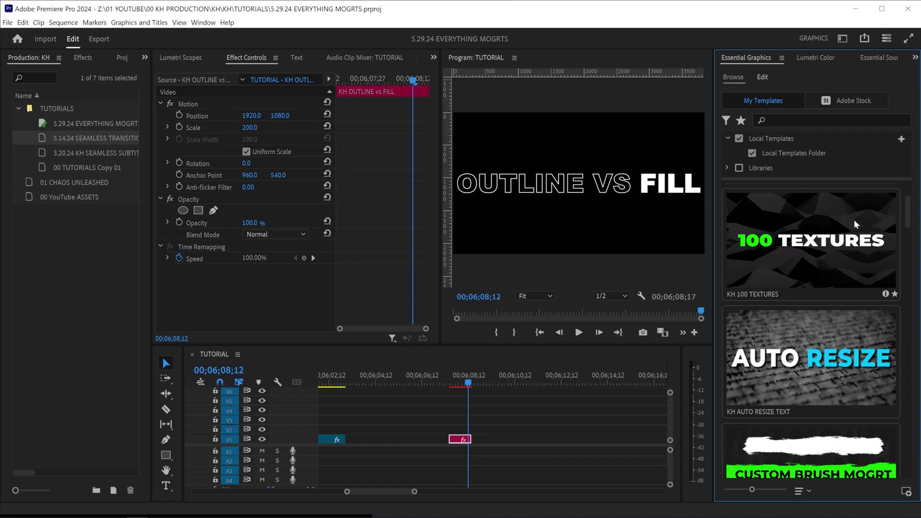
pyautogui.rightClick(831, 241)
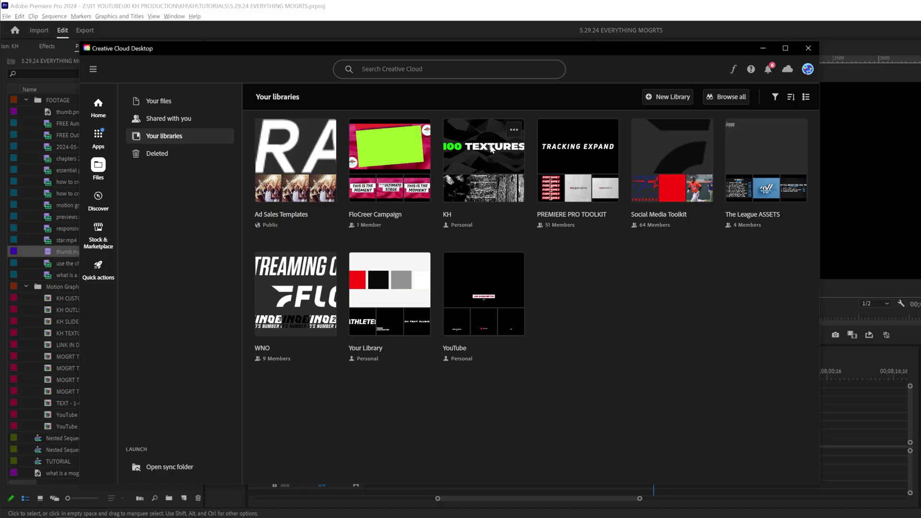
# Start a new library in Creative Cloud, then return to Premiere Pro's Essential Graphics panel.
pyautogui.click(658, 98)
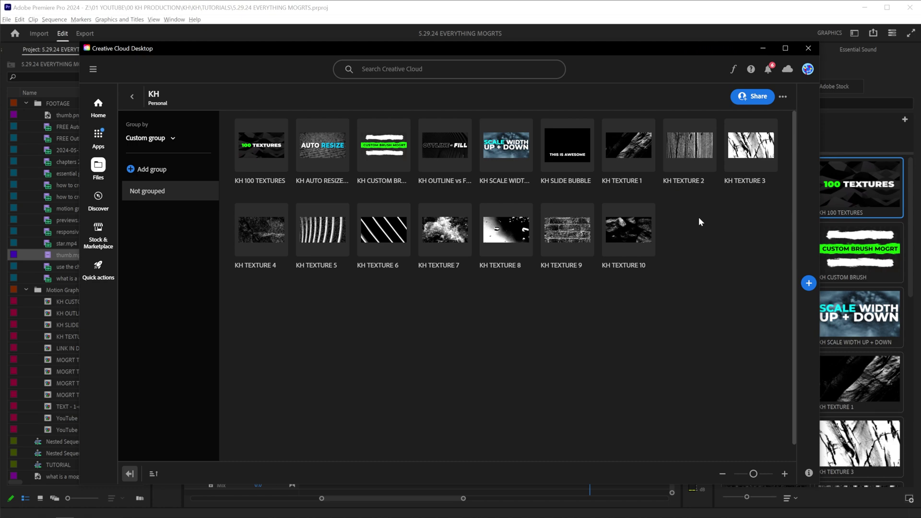
pyautogui.click(825, 198)
pyautogui.moveTo(634, 230)
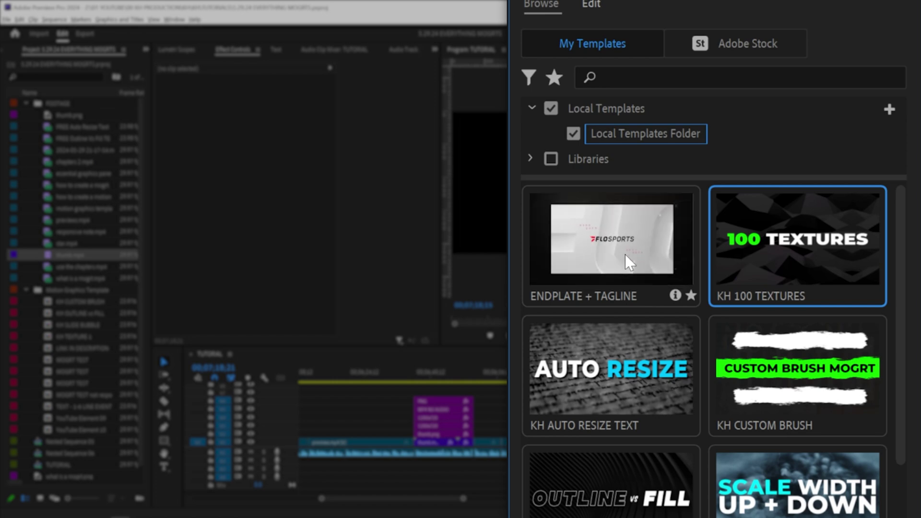
# Copy the ENDPLATE + TAGLINE template into the KH library.
pyautogui.rightClick(625, 254)
pyautogui.moveTo(664, 264)
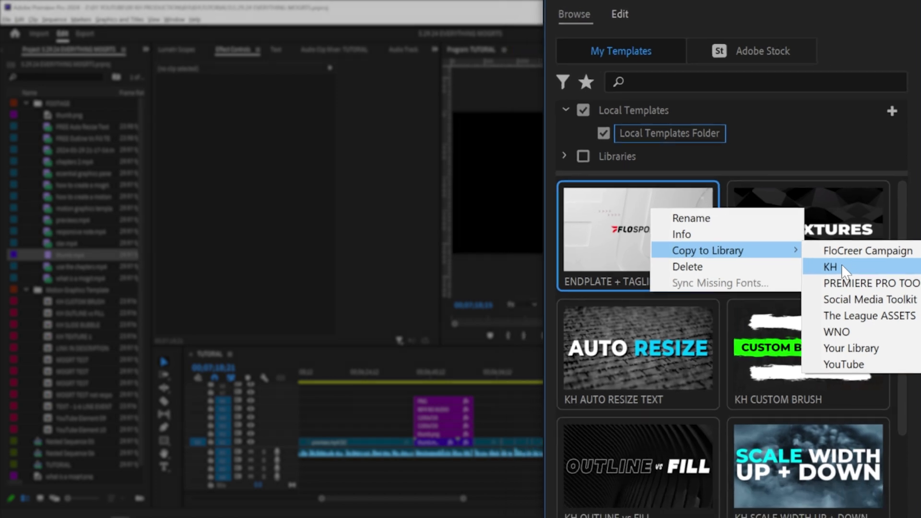
pyautogui.click(835, 282)
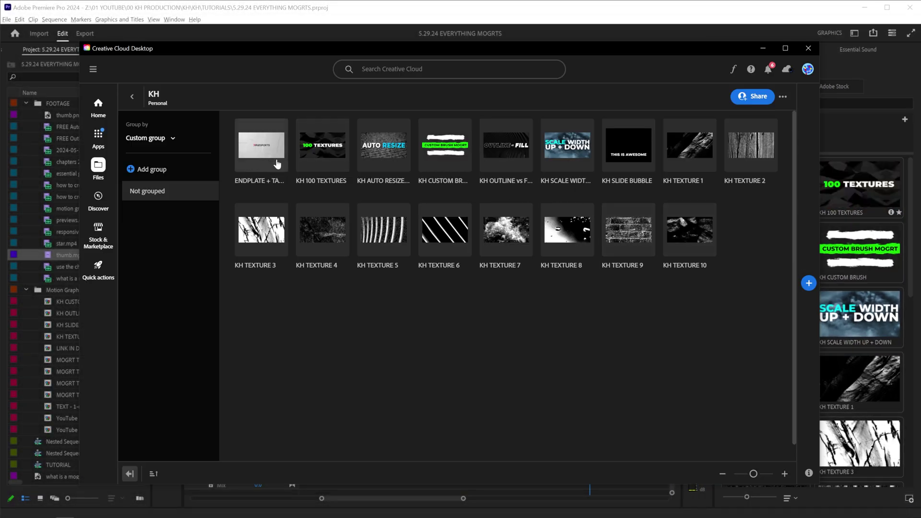
# Filter the template browser to show only the KH library, hiding Local Templates.
pyautogui.click(841, 136)
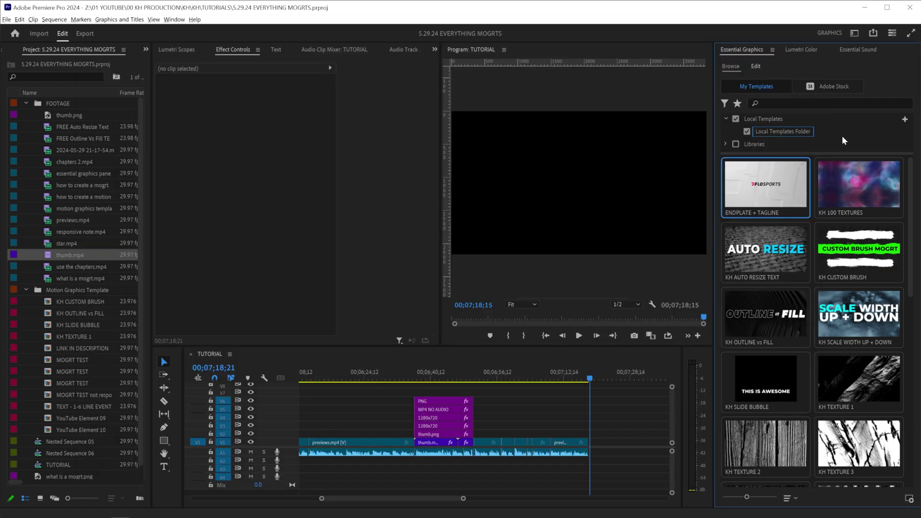
pyautogui.click(736, 119)
pyautogui.click(726, 143)
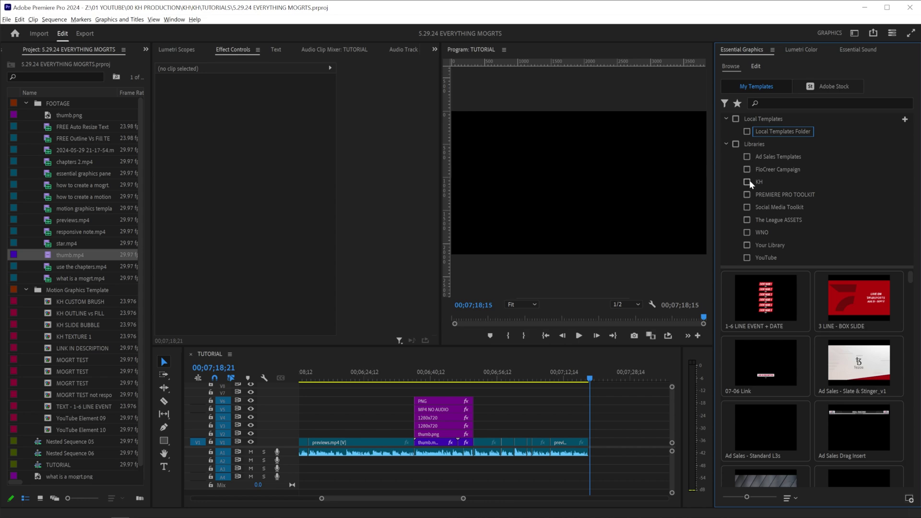
pyautogui.click(747, 182)
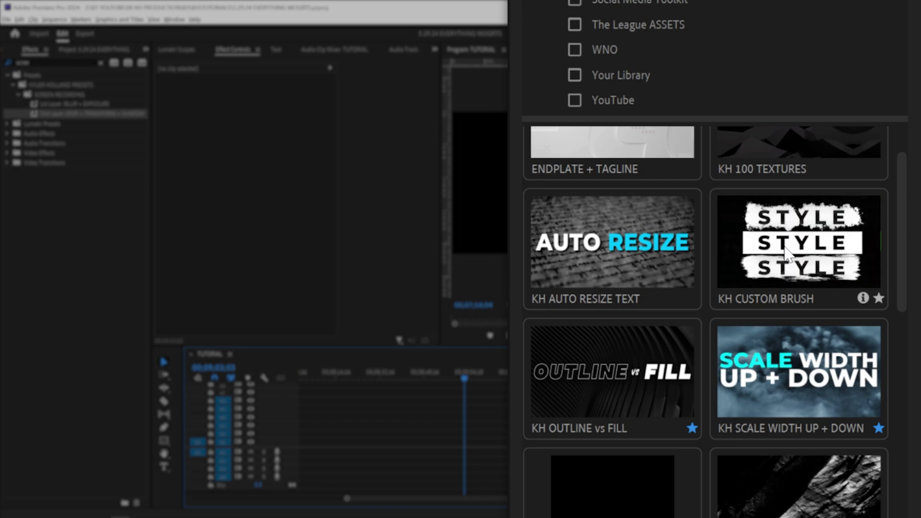
# Place KH CUSTOM BRUSH on track V1 and reveal its KH CUSTOM BRUSH.aegraphic file in Explorer.
pyautogui.moveTo(816, 254); pyautogui.dragTo(771, 271)
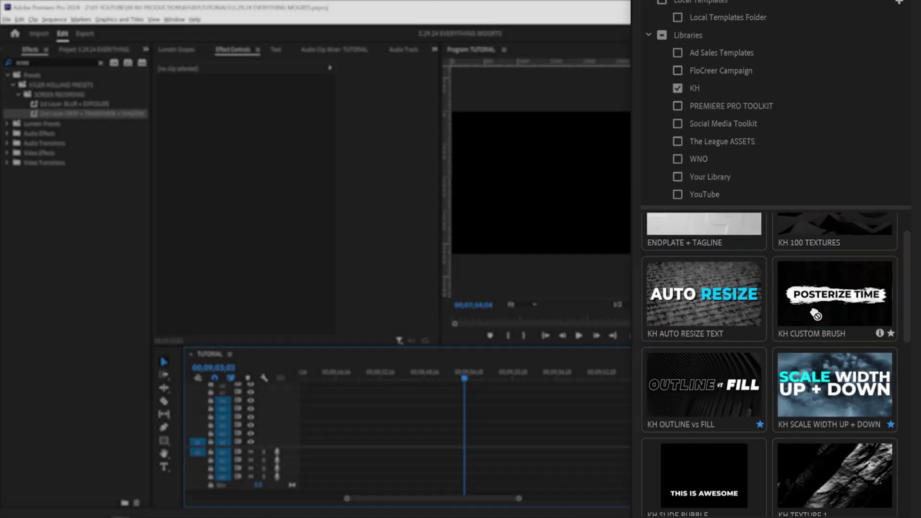
pyautogui.moveTo(813, 313); pyautogui.dragTo(461, 442)
pyautogui.rightClick(502, 442)
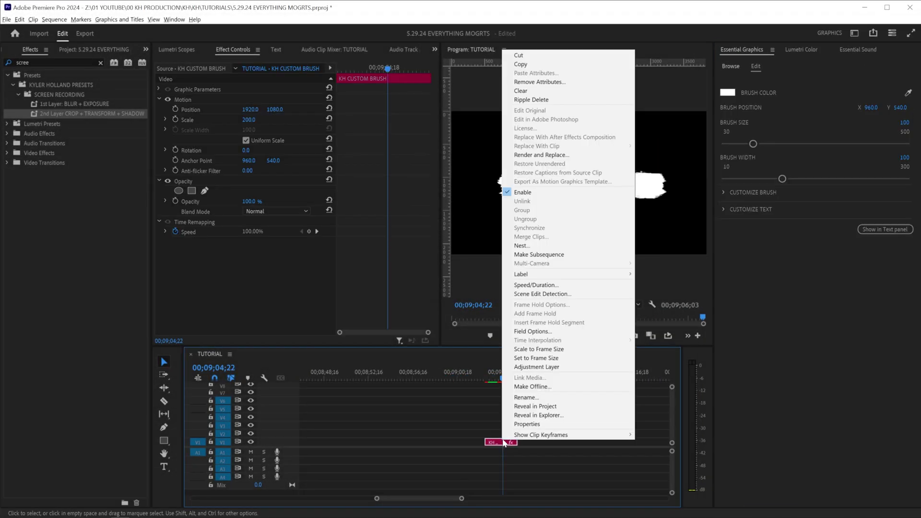
pyautogui.click(554, 415)
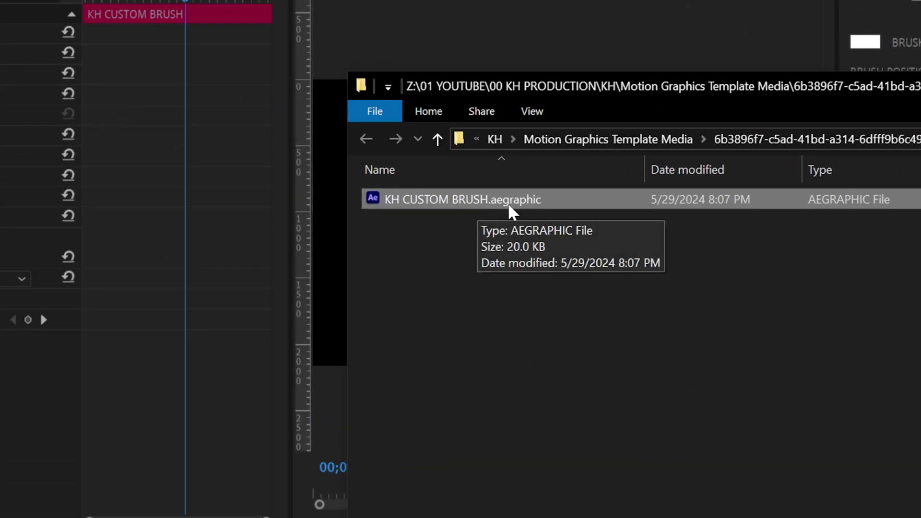
# Open KH CUSTOM BRUSH.aegraphic in After Effects and inspect the GRUNGE STROKE comp's CUSTOMIZE BRUSH controls.
pyautogui.doubleClick(464, 199)
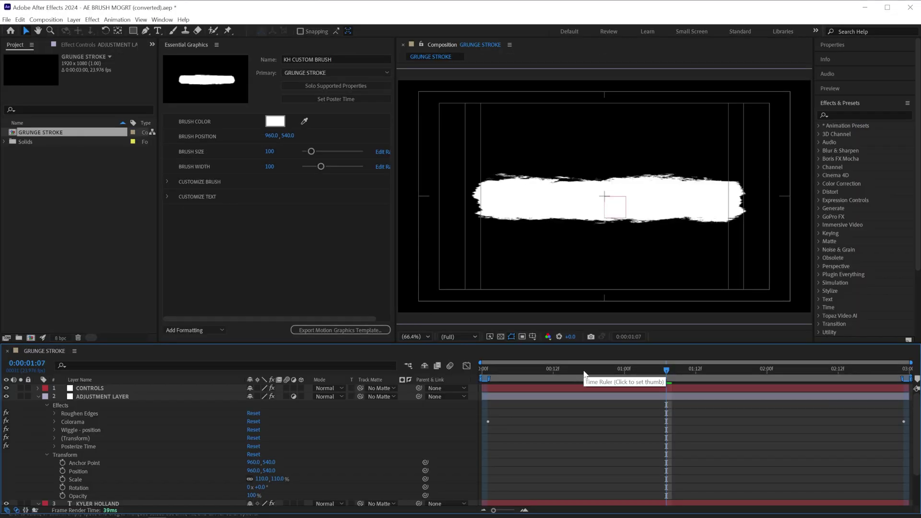
pyautogui.moveTo(580, 370)
pyautogui.mouseDown()
pyautogui.moveTo(526, 367)
pyautogui.moveTo(630, 369)
pyautogui.mouseUp()
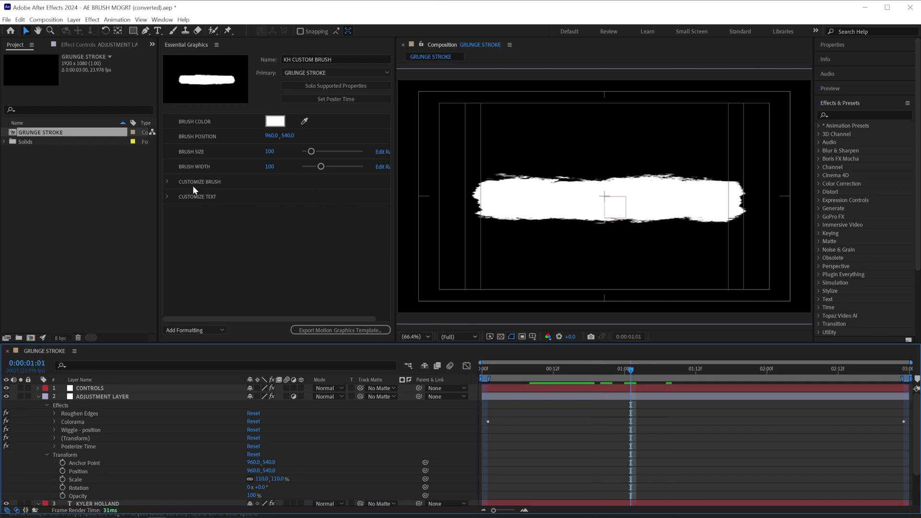
pyautogui.click(167, 181)
pyautogui.click(167, 183)
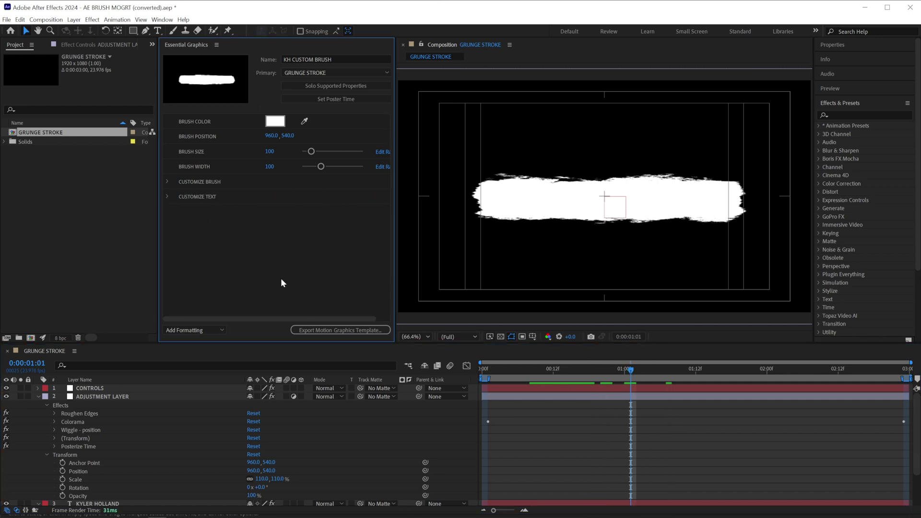